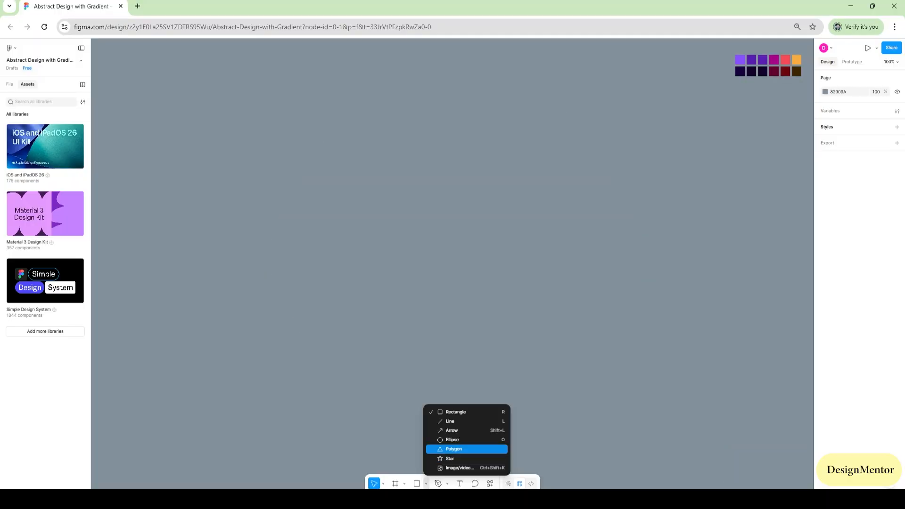
Place a 100 × 100 polygon on the upper middle of the canvas and set its side count to 6
left_click(446, 447)
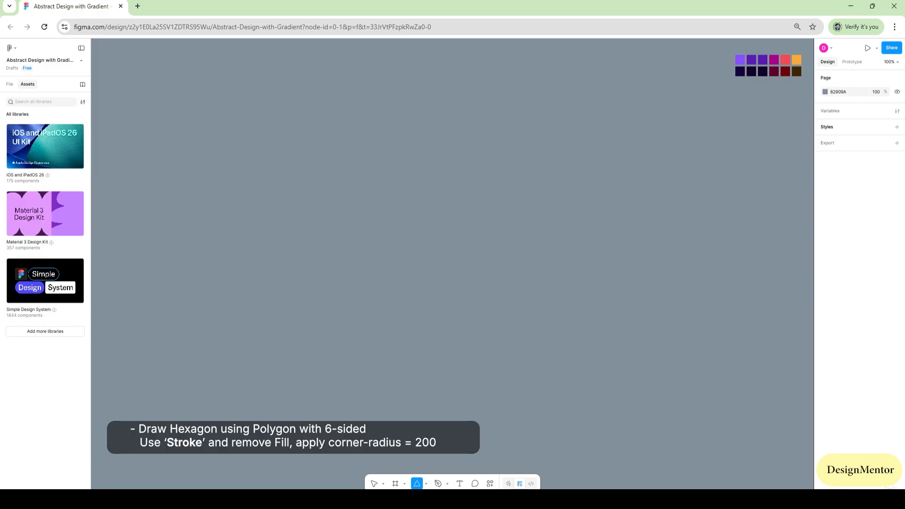
left_click(444, 223)
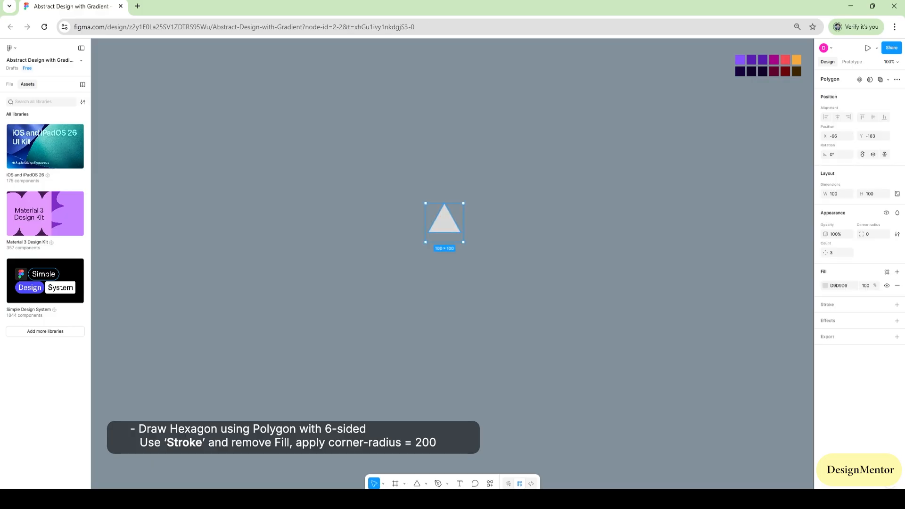
left_click(837, 253)
type("6")
key("Return")
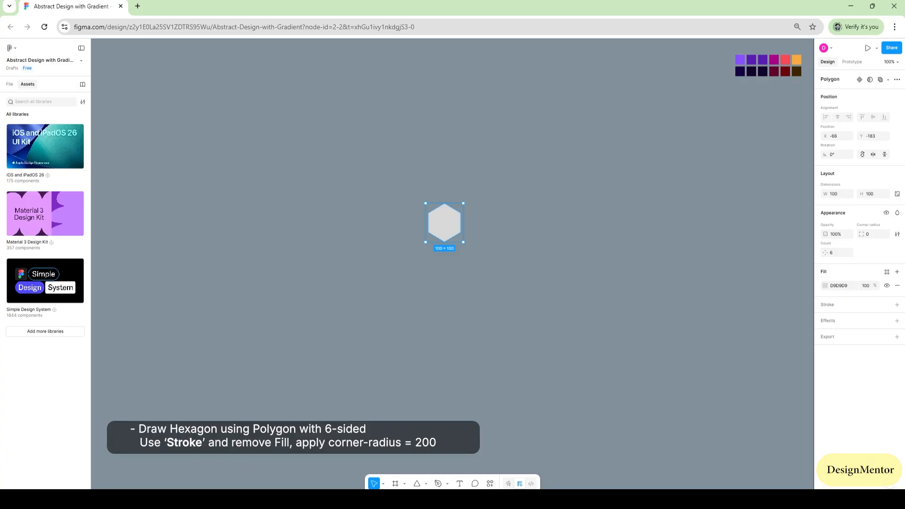
Give the hexagon a white FFFFFF stroke and remove its fill
left_click(897, 305)
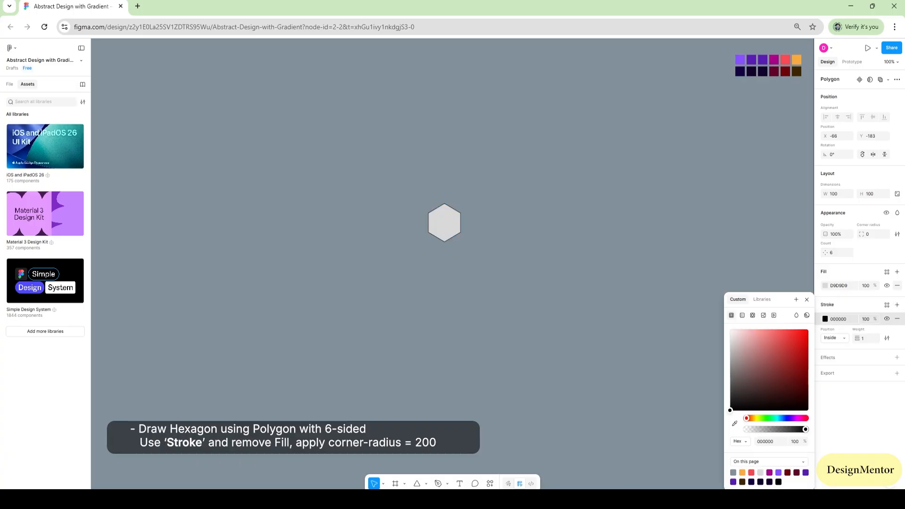
left_click(896, 285)
left_click(825, 301)
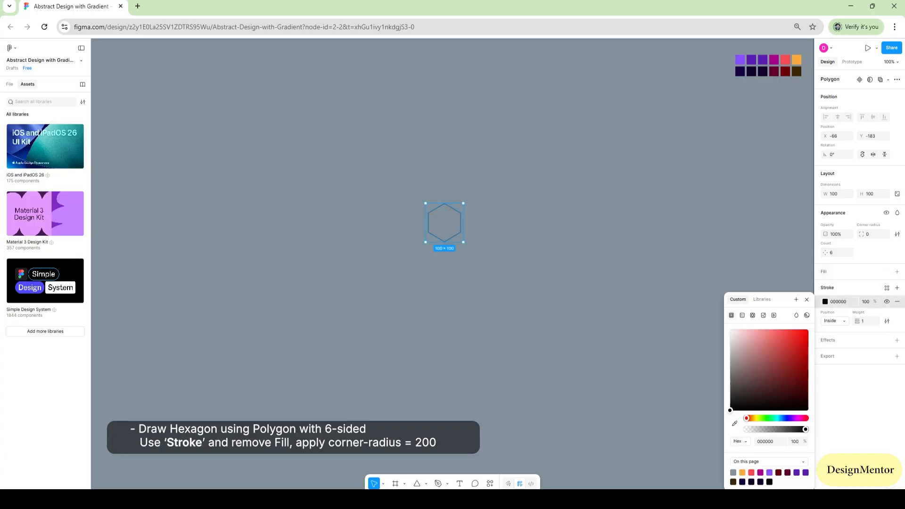
left_click_drag(730, 409, 730, 330)
left_click(556, 268)
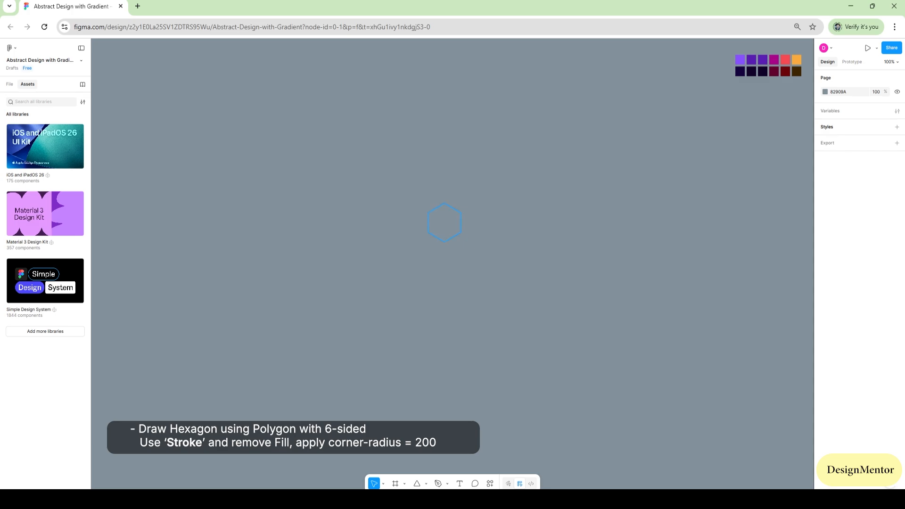
Flatten the hexagon into a vector path
left_click(457, 210)
right_click(457, 210)
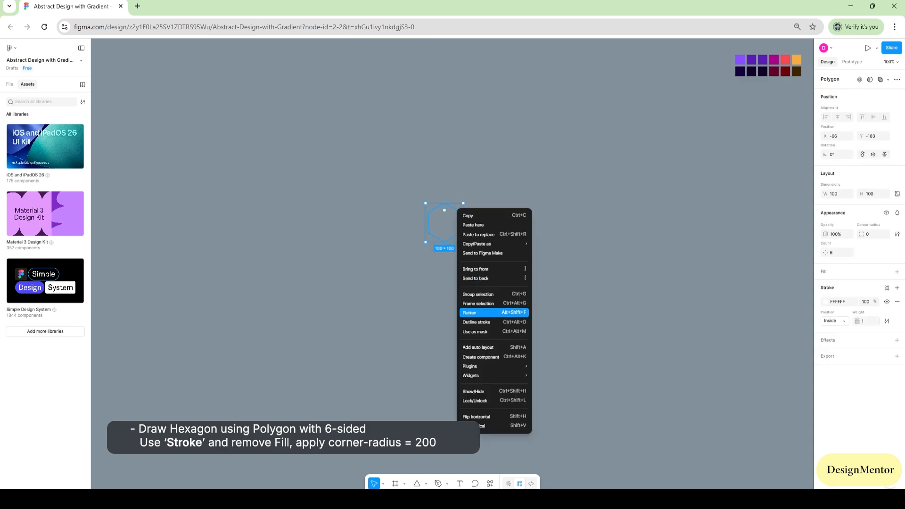
left_click(476, 312)
left_click(488, 278)
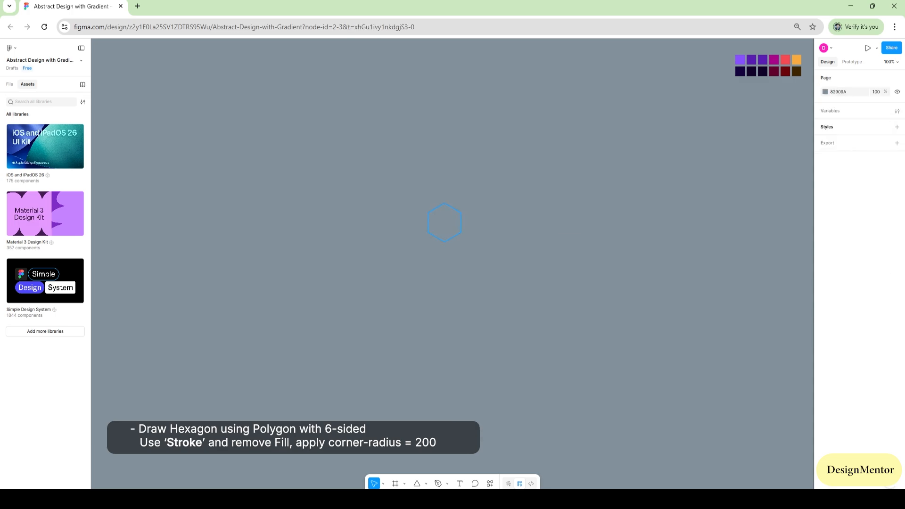
Enlarge the hexagon from its centre to 770 × 890 and move it straight down to Y -479
left_click(458, 211)
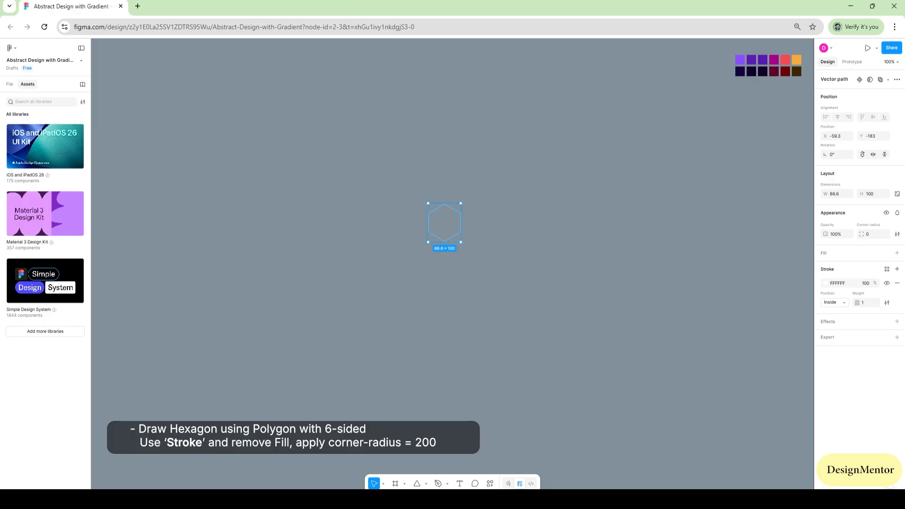
left_click_drag(461, 242, 590, 396)
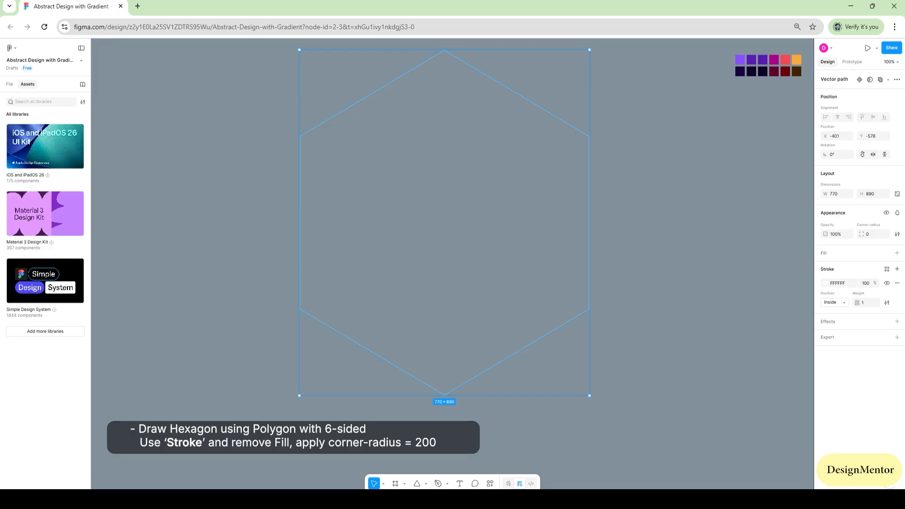
left_click_drag(444, 223, 444, 260)
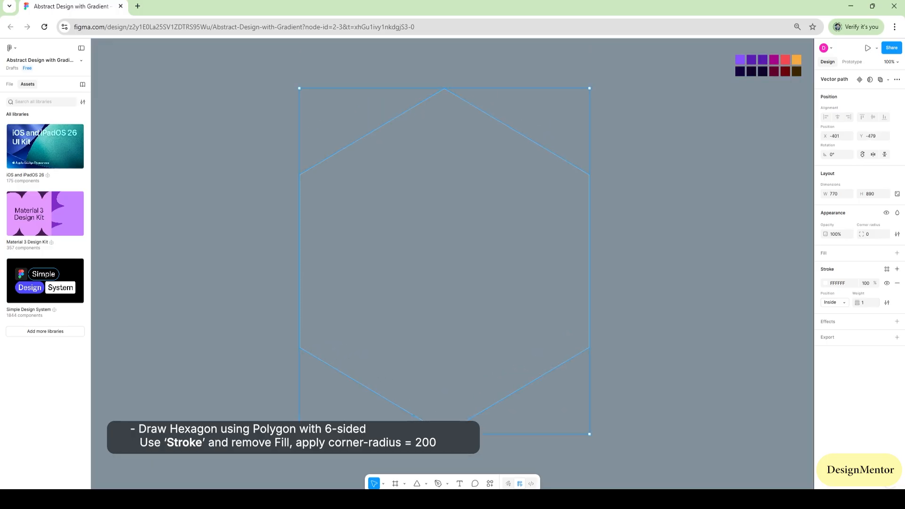
key("Escape")
Rotate the hexagon to -30° so it has flat top and bottom edges, and enlarge it proportionally to about 894 × 1034
left_click(589, 261)
left_click_drag(592, 85, 658, 184)
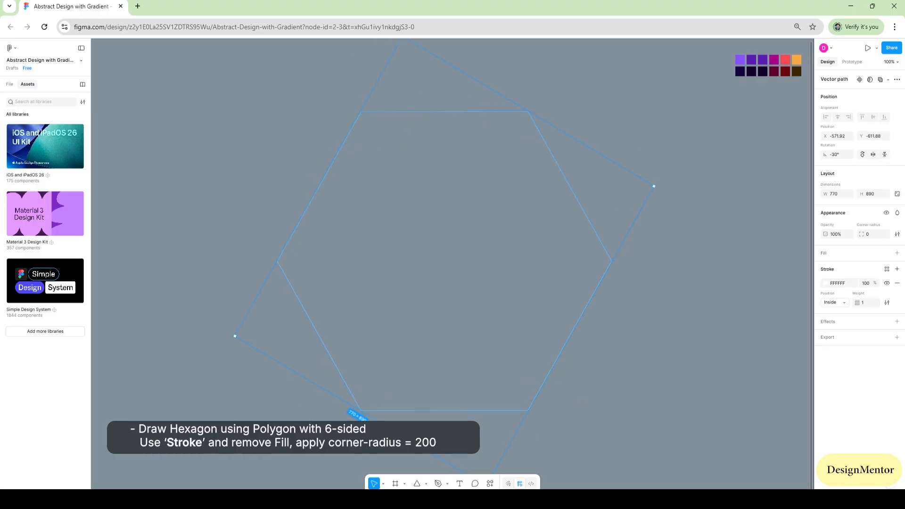
key("Escape")
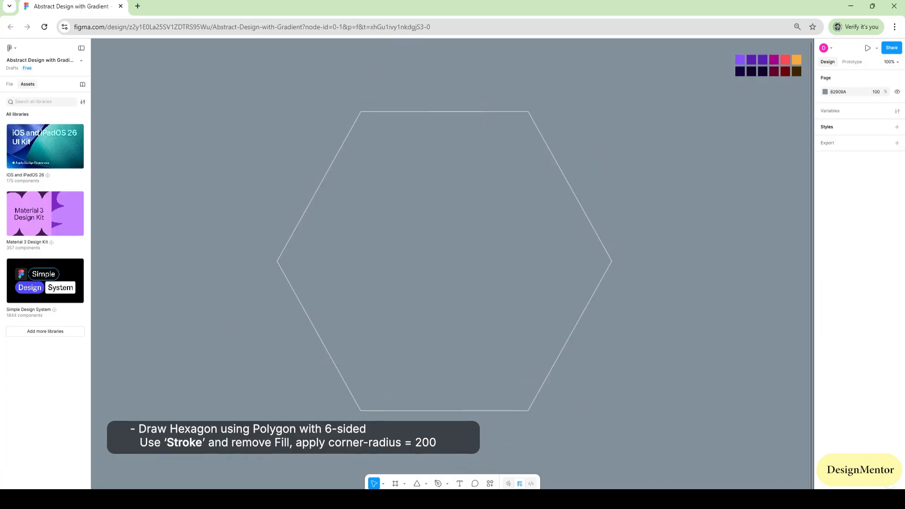
left_click(569, 186)
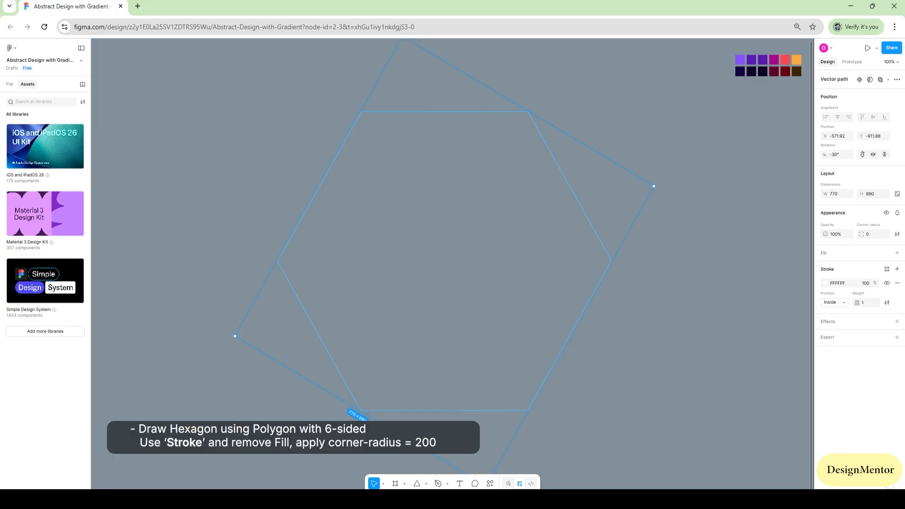
left_click_drag(654, 186, 688, 175)
key("Escape")
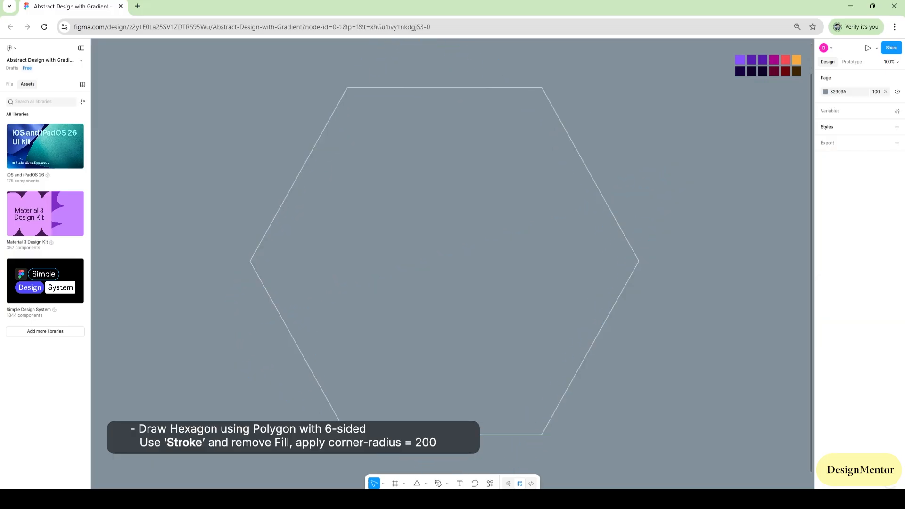
Round the hexagon's corners with a corner radius of 200
left_click(597, 186)
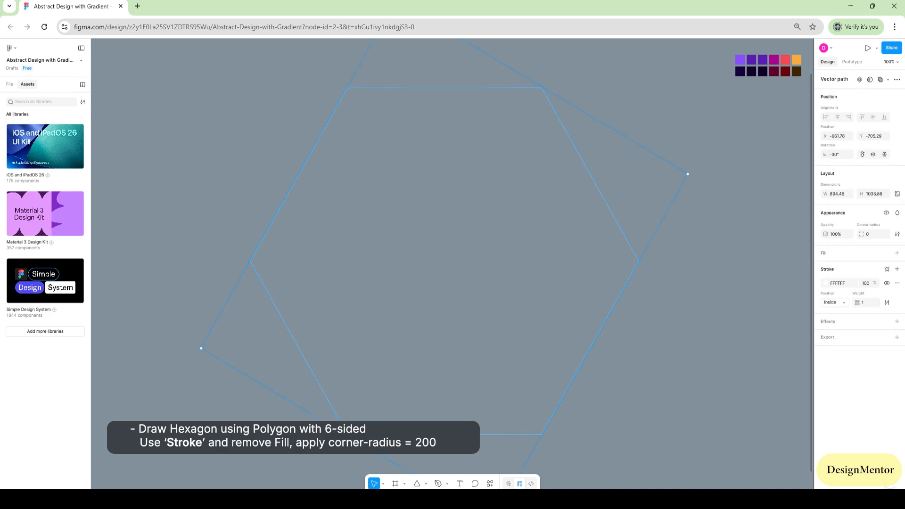
left_click(872, 234)
type("200")
key("Return")
key("Escape")
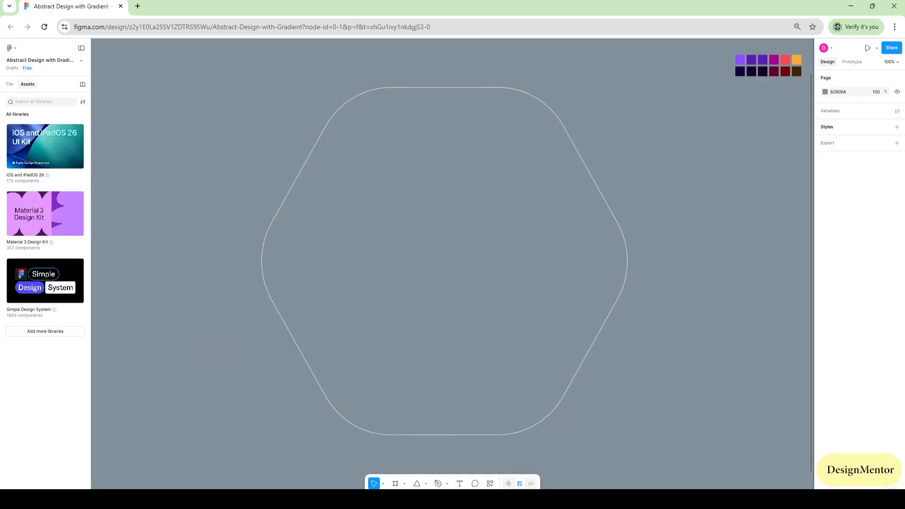
Place an ellipse near the middle of the hexagon and set its size to 250 × 250
left_click(425, 484)
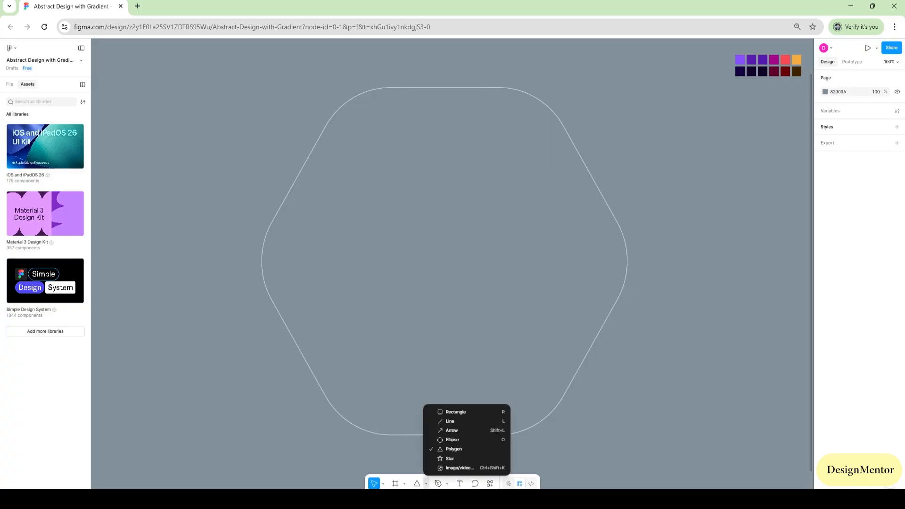
left_click(452, 439)
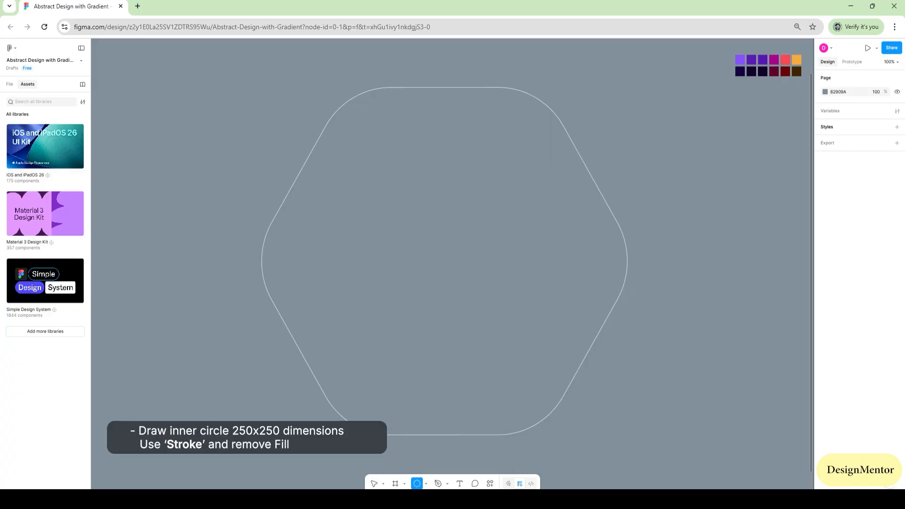
left_click(440, 254)
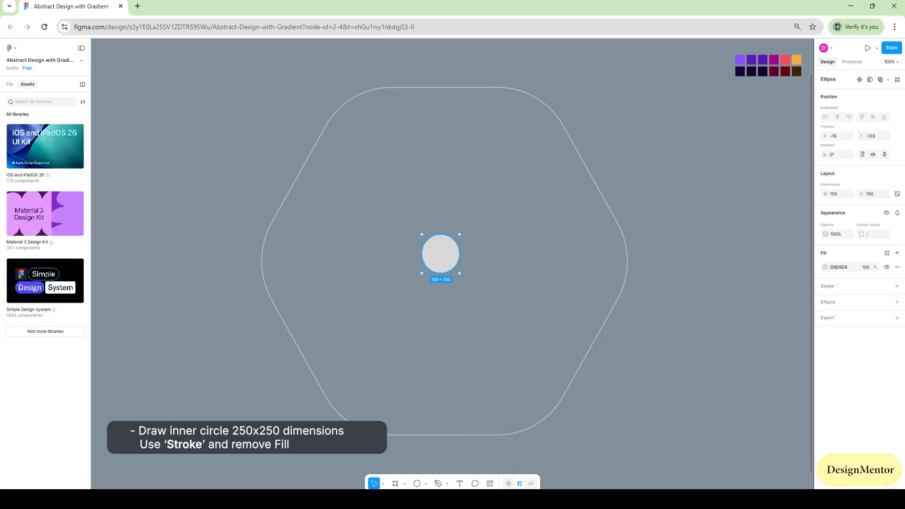
left_click(834, 193)
type("250")
key("Tab")
type("250")
key("Return")
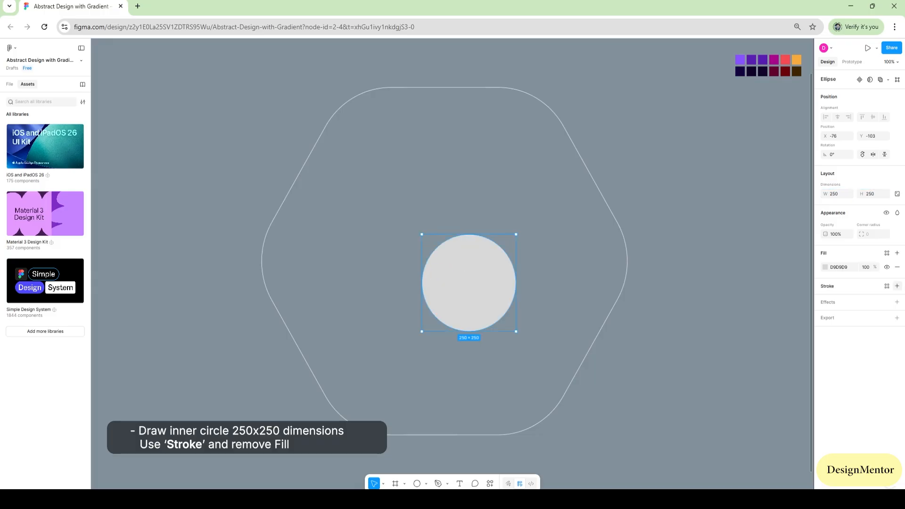
Give the circle a white FFFFFF stroke without fill and move it to the centre of the hexagon
left_click(897, 286)
left_click(897, 267)
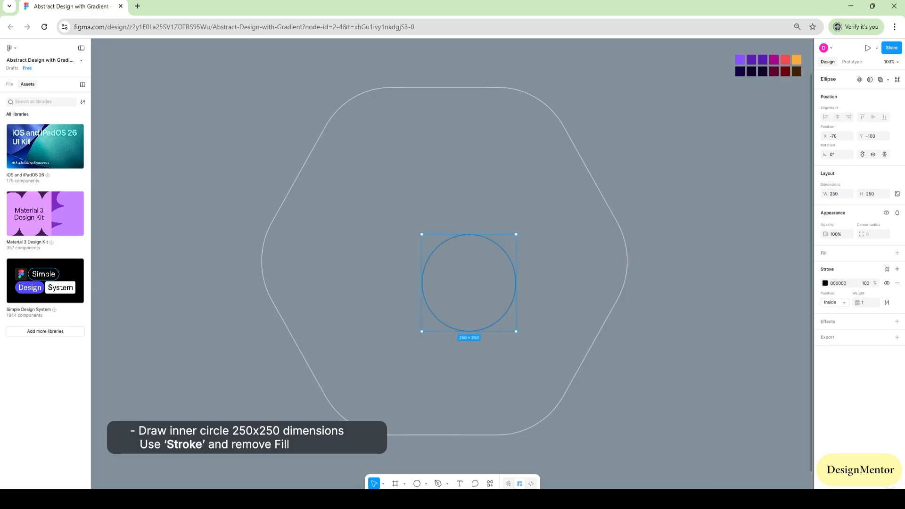
left_click(825, 283)
left_click(731, 315)
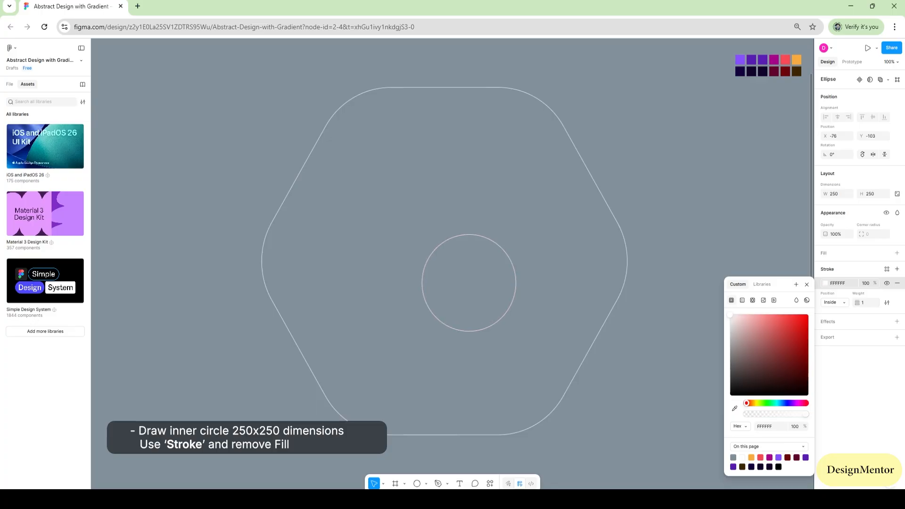
left_click(679, 330)
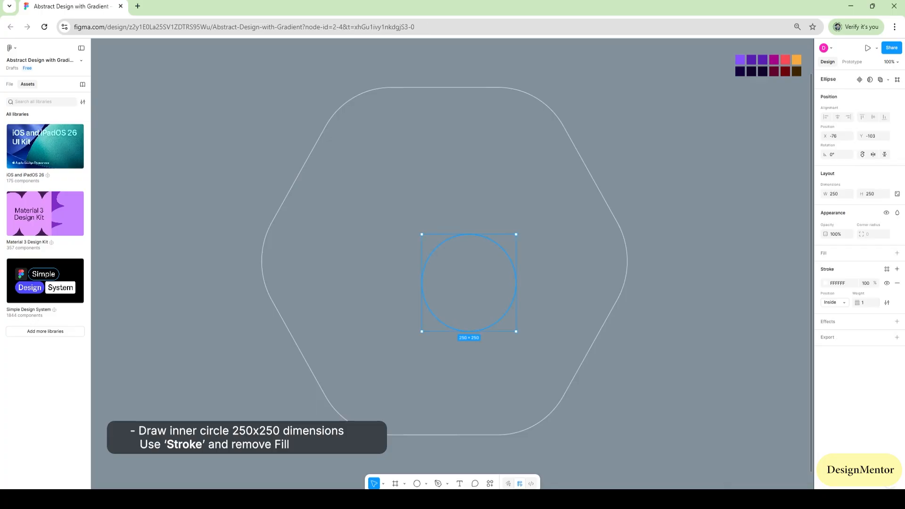
left_click_drag(469, 234, 445, 212)
key("Escape")
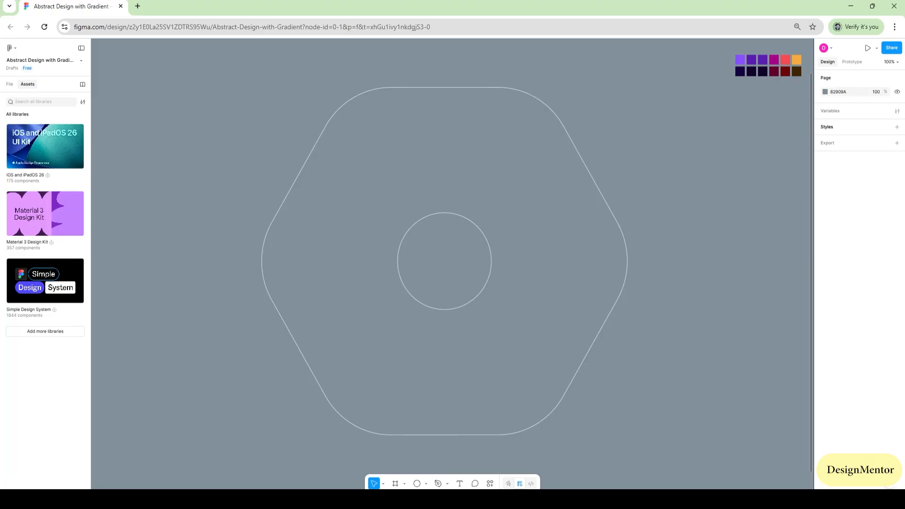
Draw a curved Pen path about 404 × 433 from just outside the hexagon's upper-left corner to the circle's rightmost point
key("p")
left_click(339, 93)
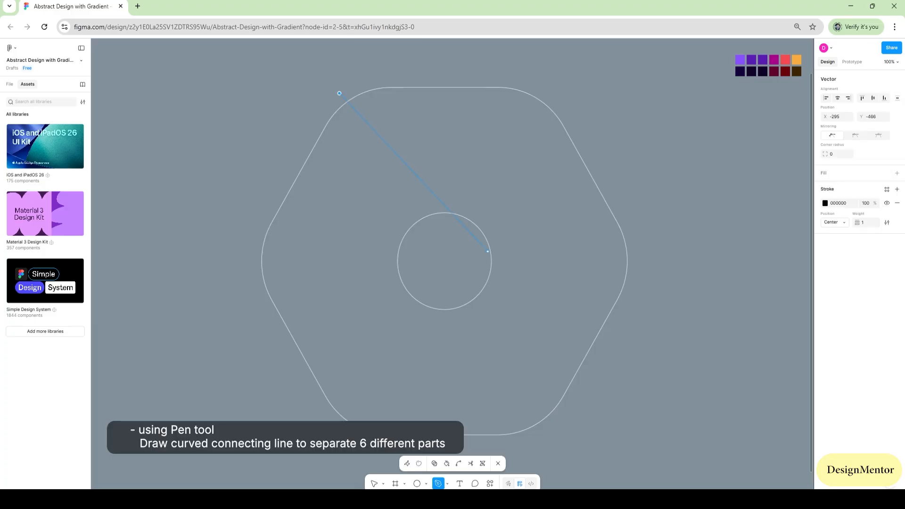
left_click_drag(491, 261, 491, 409)
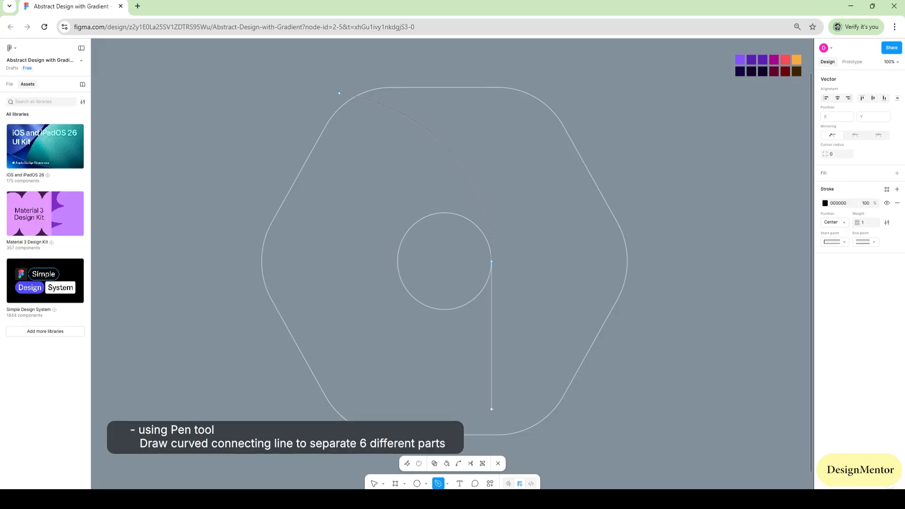
key("Escape")
key("Escape")
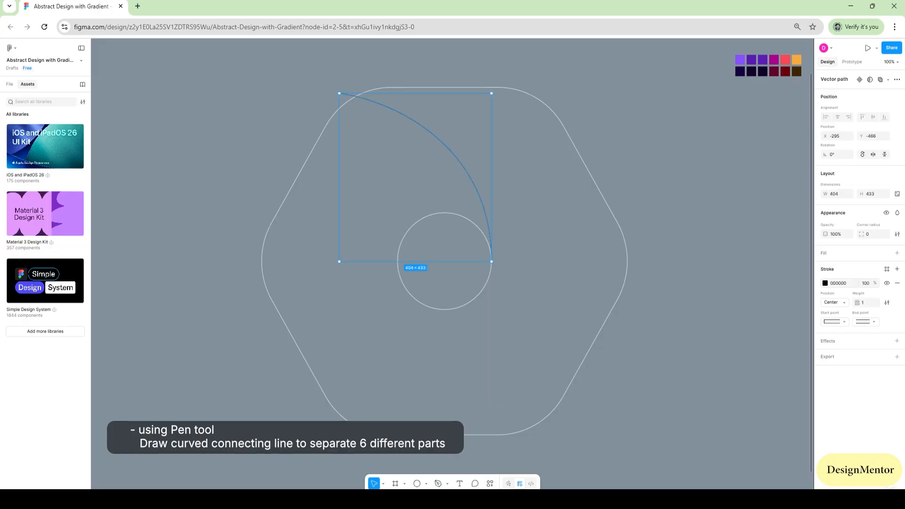
Set the curved path's stroke colour to white FFFFFF
left_click(825, 283)
left_click_drag(748, 330, 730, 315)
key("Escape")
key("Escape")
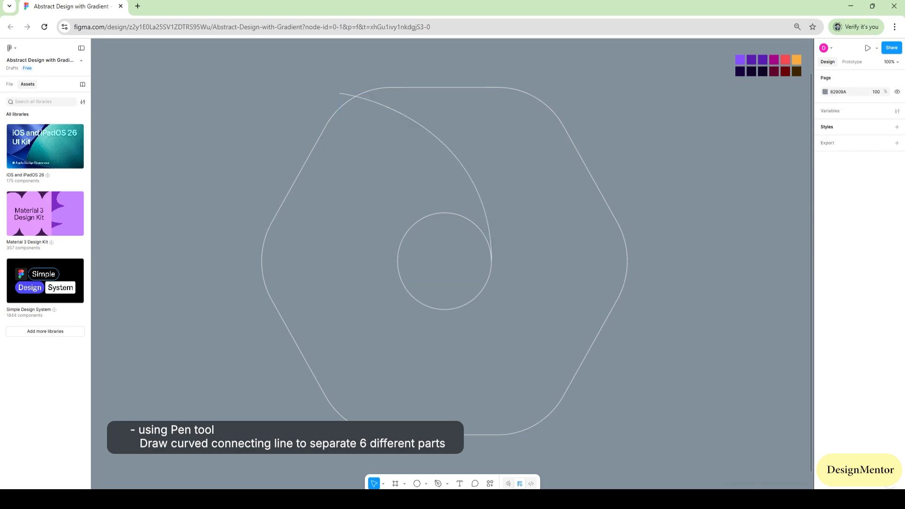
Reshape the curve by raising its outer end's Bézier handle and moving the inner end's handle slightly outward
double_click(343, 94)
left_click(339, 94)
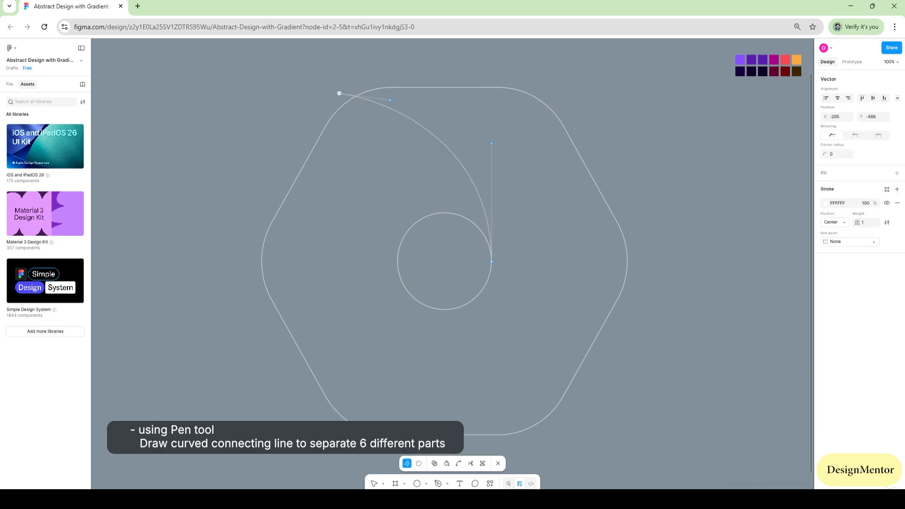
left_click_drag(390, 99, 390, 87)
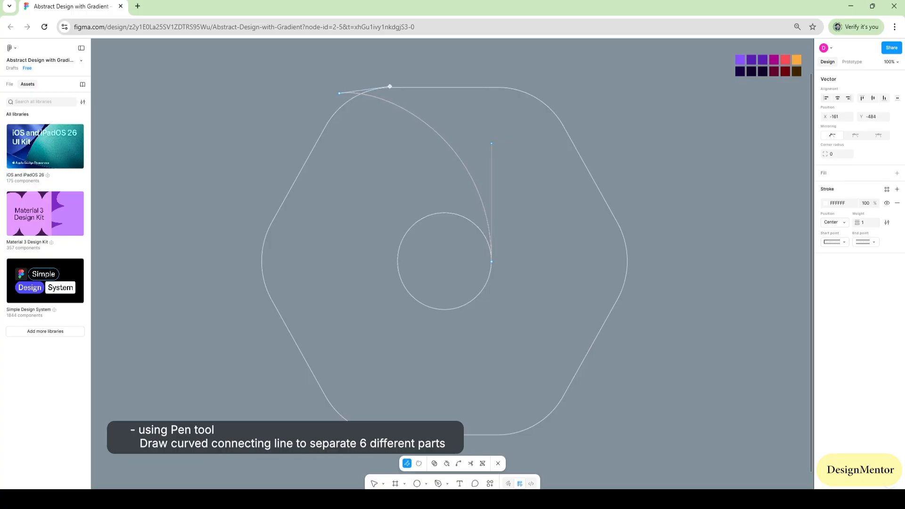
left_click_drag(492, 143, 502, 148)
key("Escape")
key("Escape")
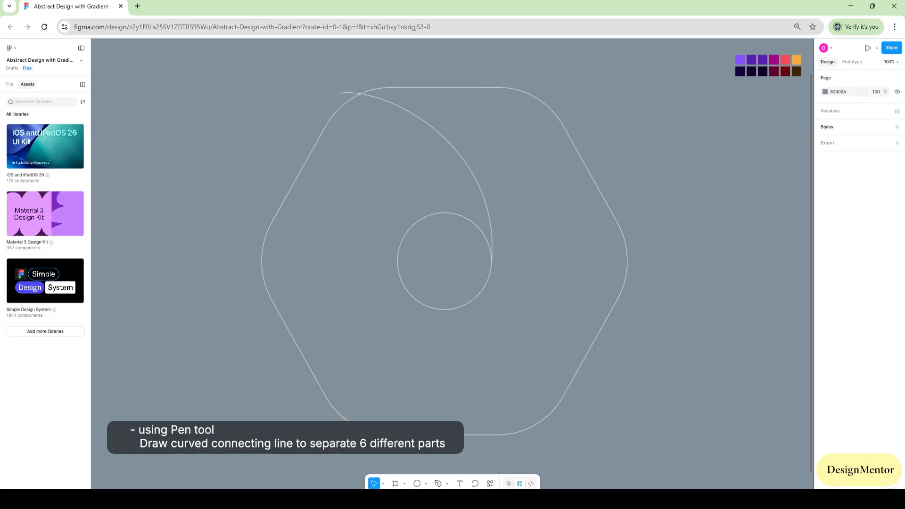
Nudge the curve to X -296, Y -455.37 and select it in Draw mode
left_click(459, 153)
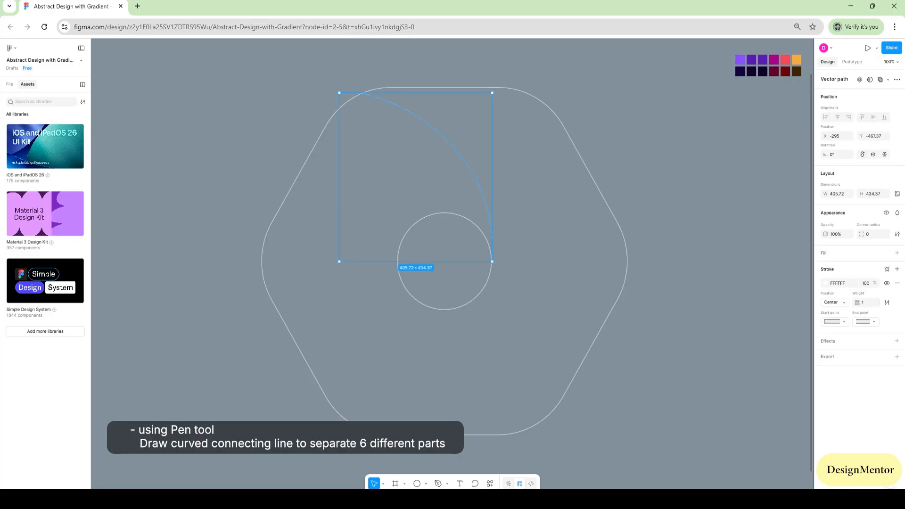
key("Left")
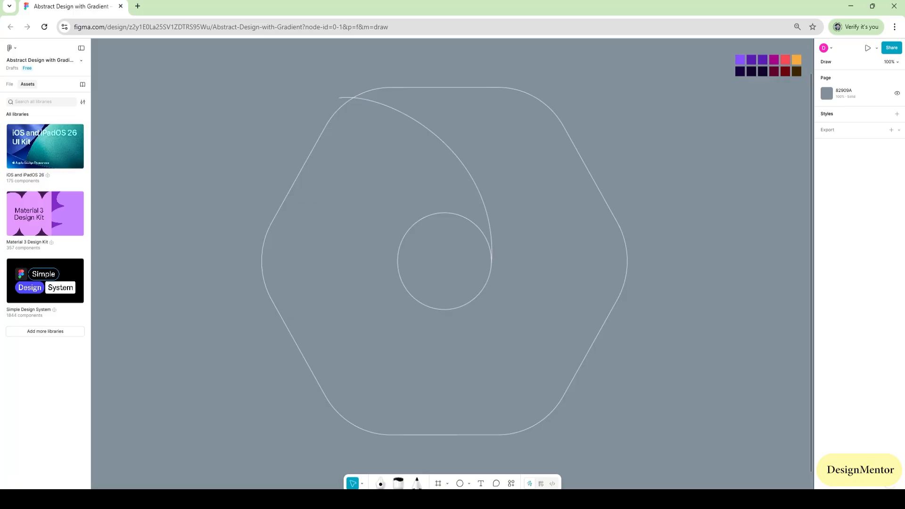
left_click(458, 155)
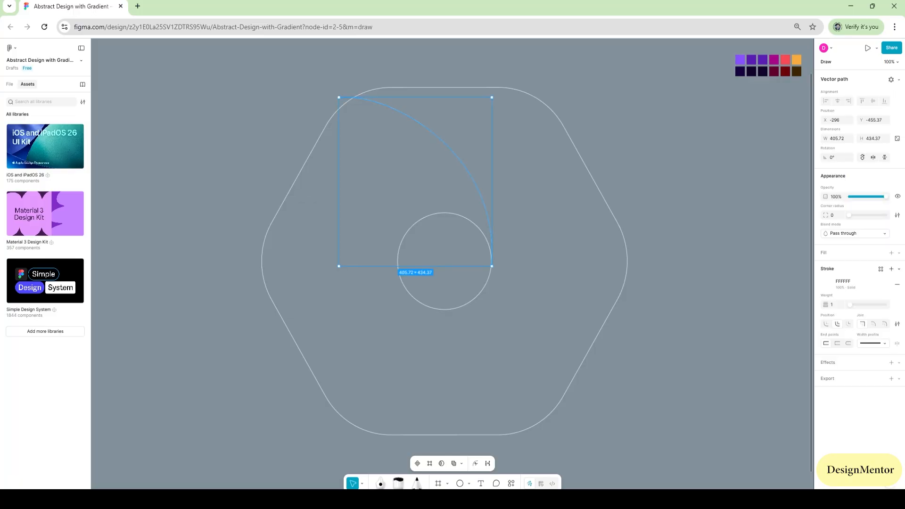
Apply a Radial Repeat to the curved line with a count of 6 and a gap of 1 unit
left_click(891, 80)
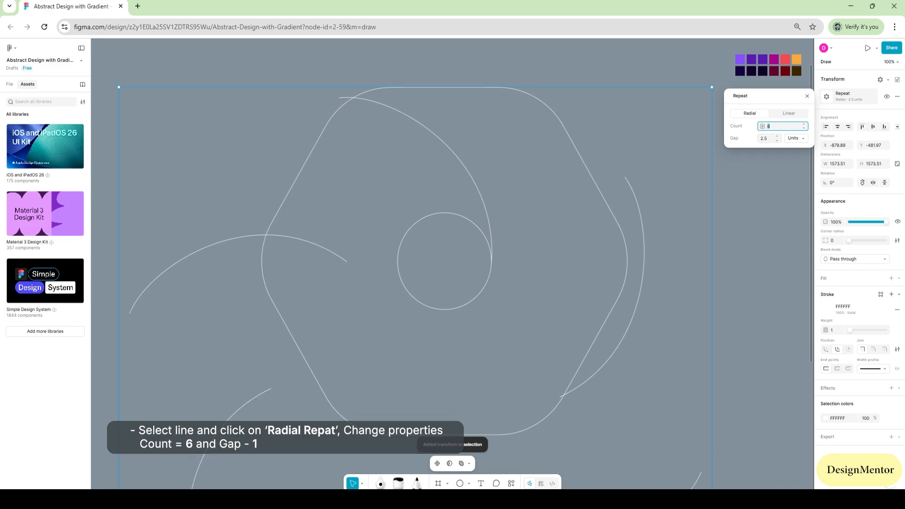
key("Tab")
type("1")
key("Return")
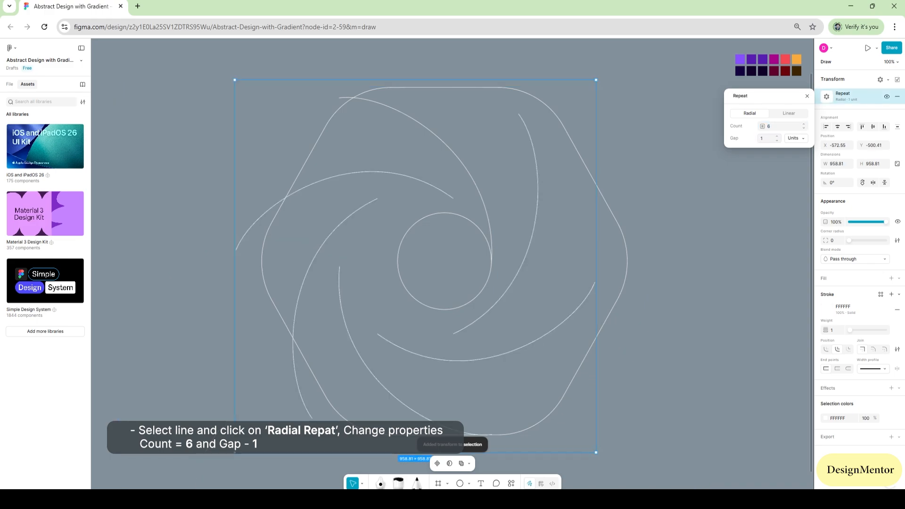
key("Escape")
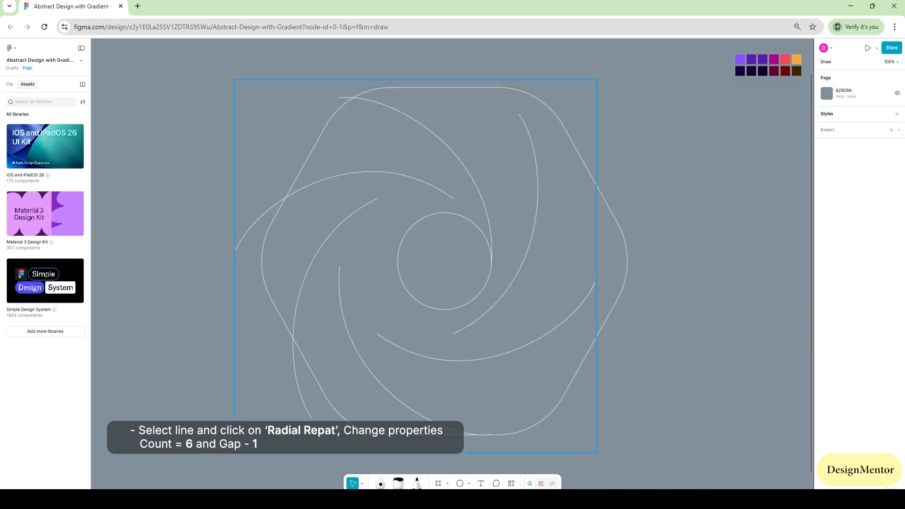
Centre the repeated curves over the hexagon and enlarge them proportionally to about 989 × 989
left_click_drag(486, 207, 515, 202)
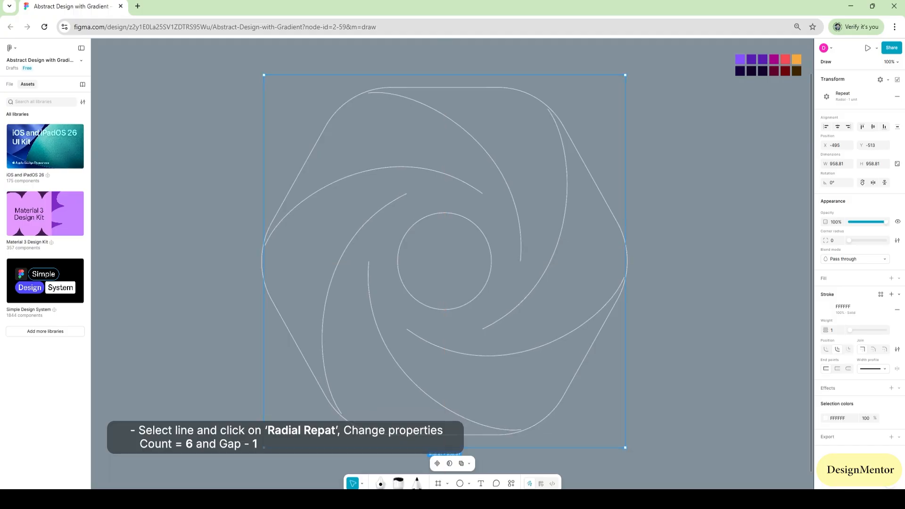
left_click_drag(625, 448, 631, 453)
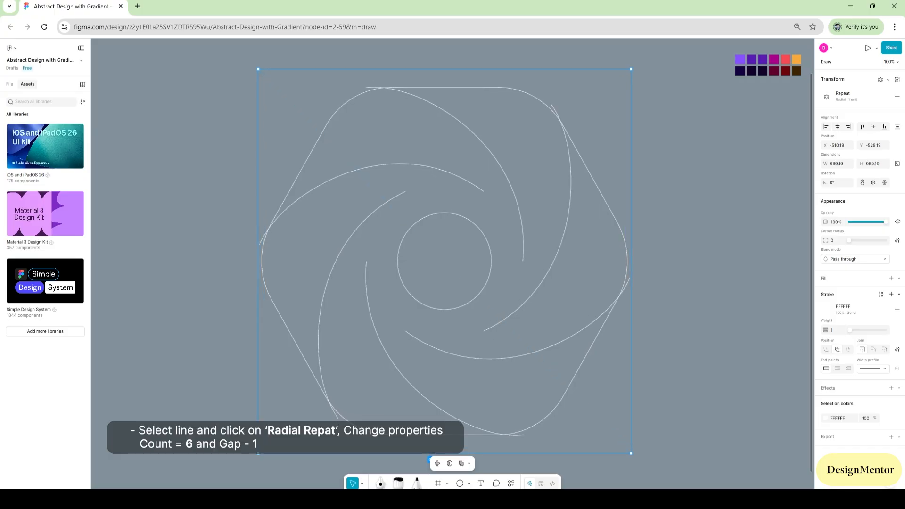
Rotate the repeated curves about 4° and reposition them at X -544, Y -562 so their outer ends meet the hexagon
left_click_drag(634, 456, 646, 442)
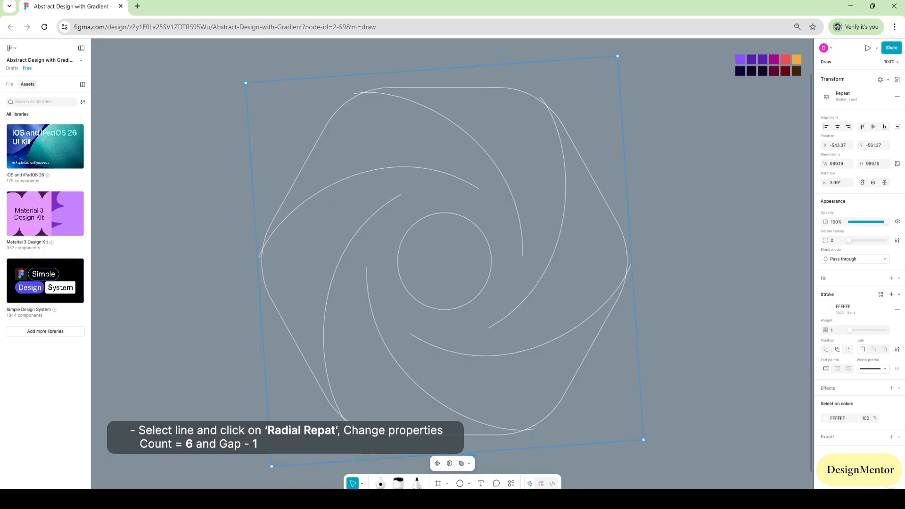
key("Up")
key("Up")
key("Up")
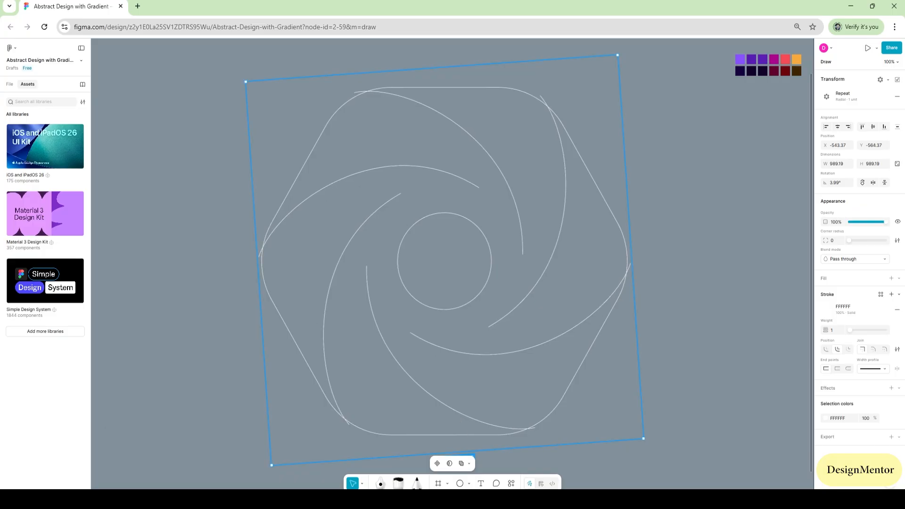
left_click_drag(569, 242, 568, 243)
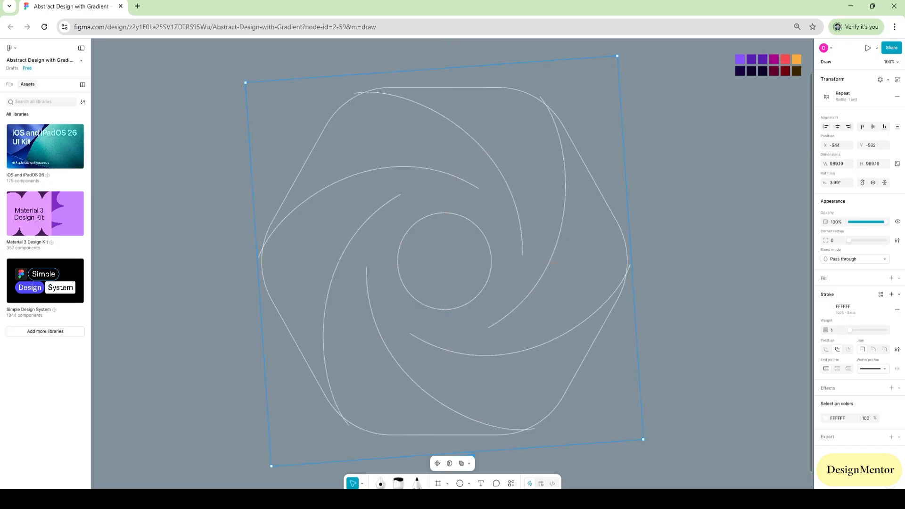
key("Escape")
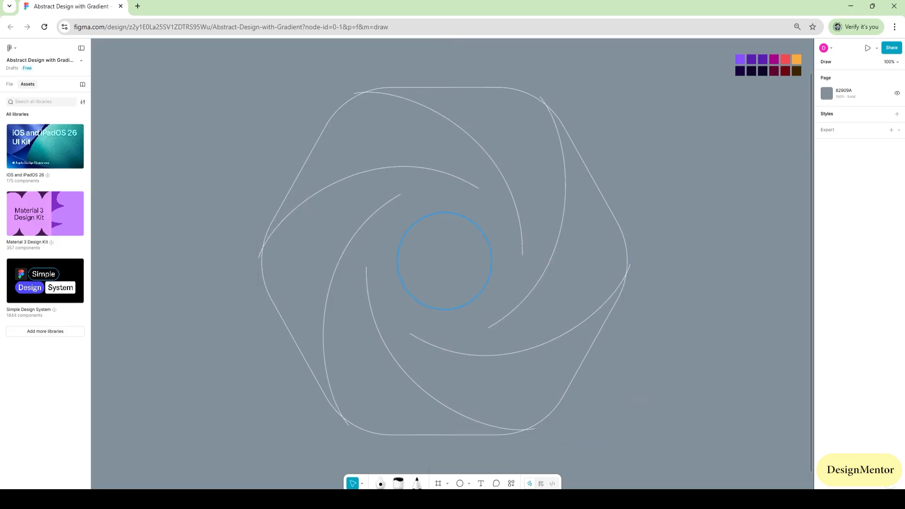
Enlarge the inner circle from its centre to 422 × 422 so it touches the inner ends of the curves
left_click(491, 254)
left_click_drag(492, 310, 524, 343)
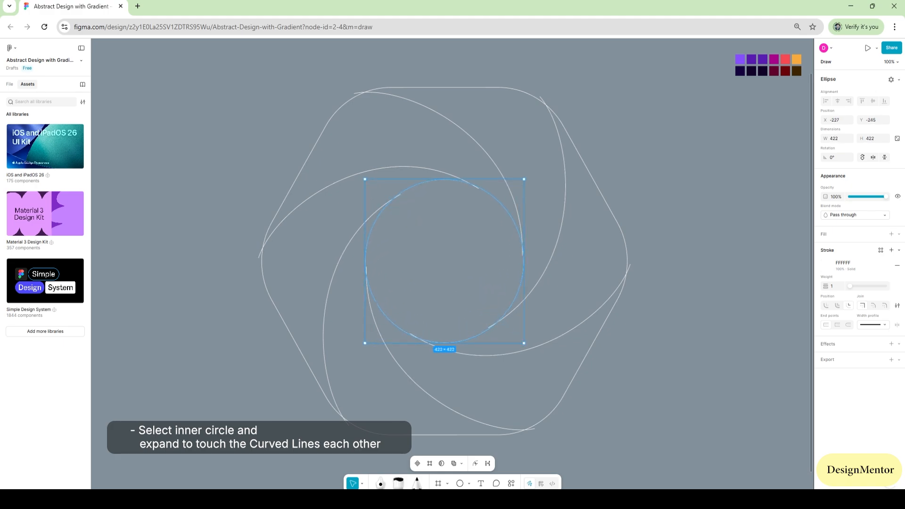
key("Escape")
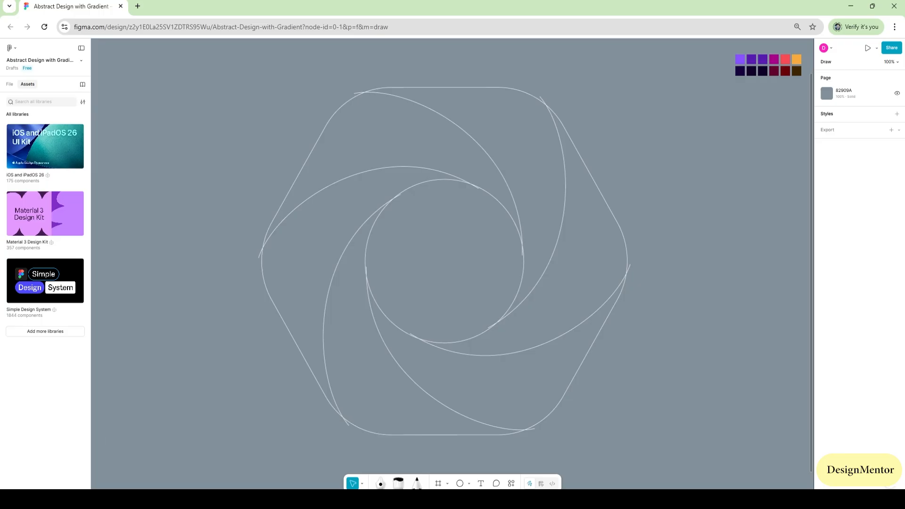
Flatten the hexagon, inner circle and repeated curves into a single vector
left_click_drag(124, 74, 576, 305)
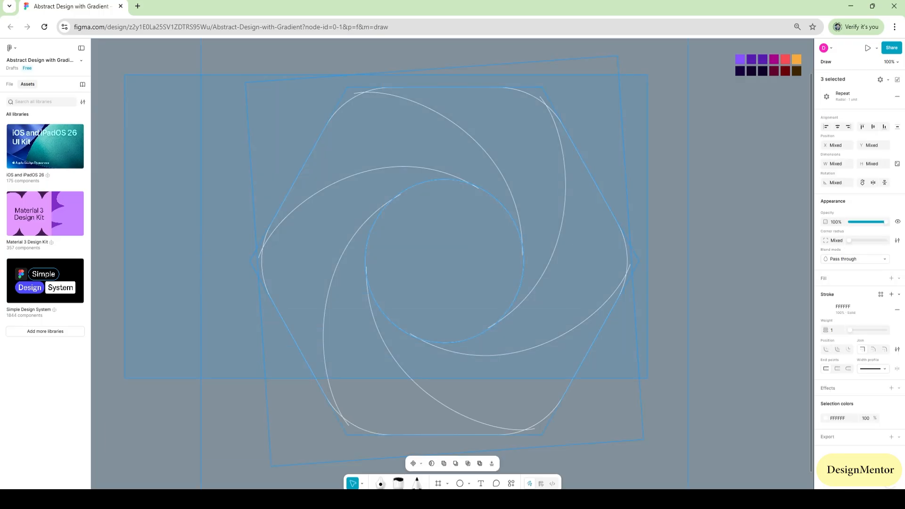
left_click_drag(648, 379, 647, 379)
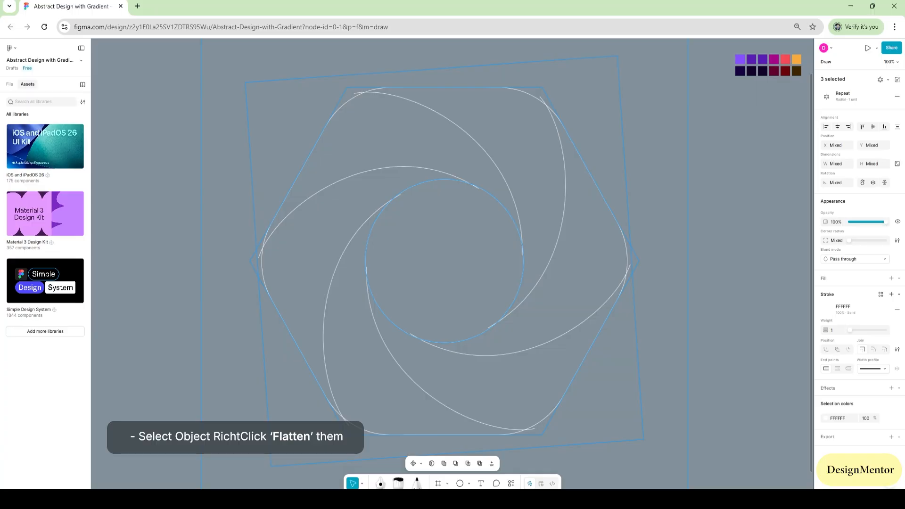
right_click(523, 210)
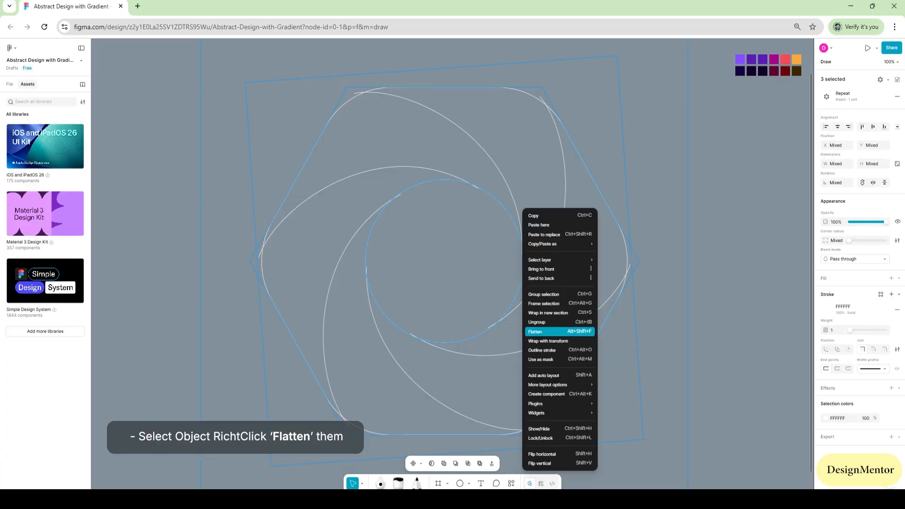
left_click(542, 332)
key("Escape")
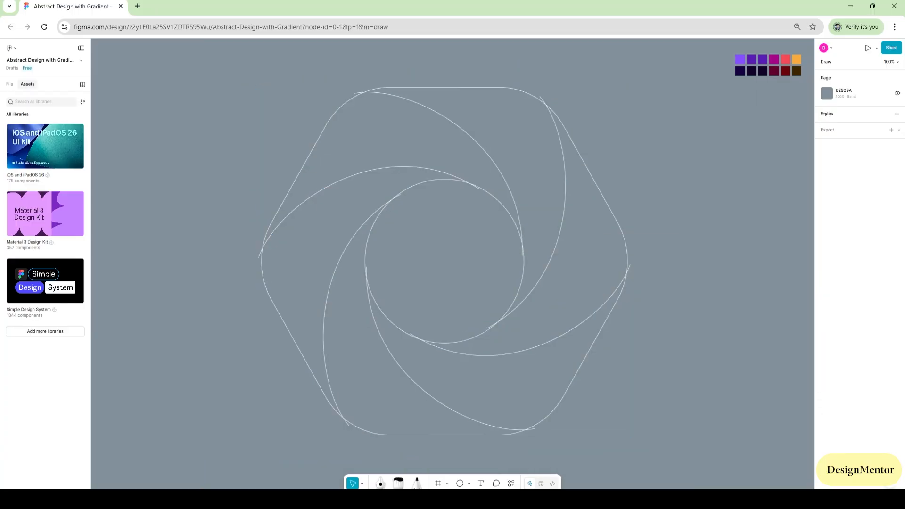
Use Shape Builder on the flattened vector to form the separate curved segments between the hexagon and the circle
key("ctrl+a")
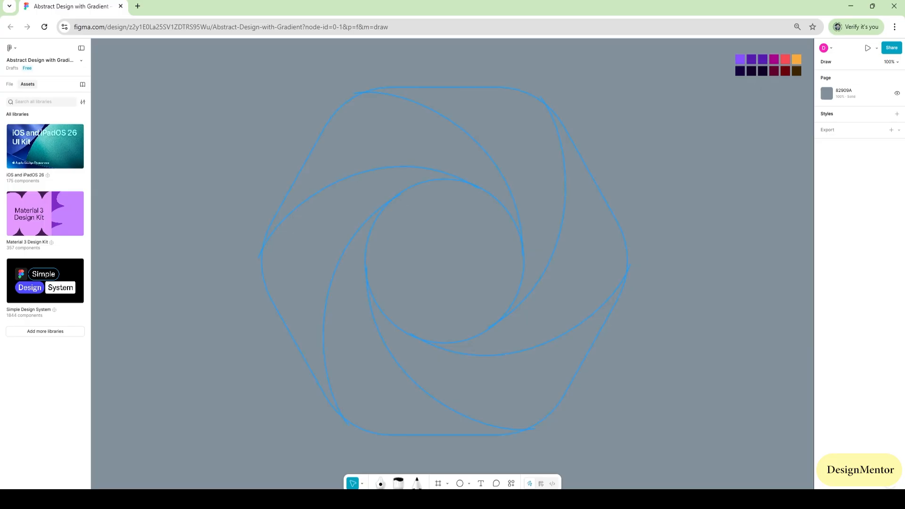
key("m")
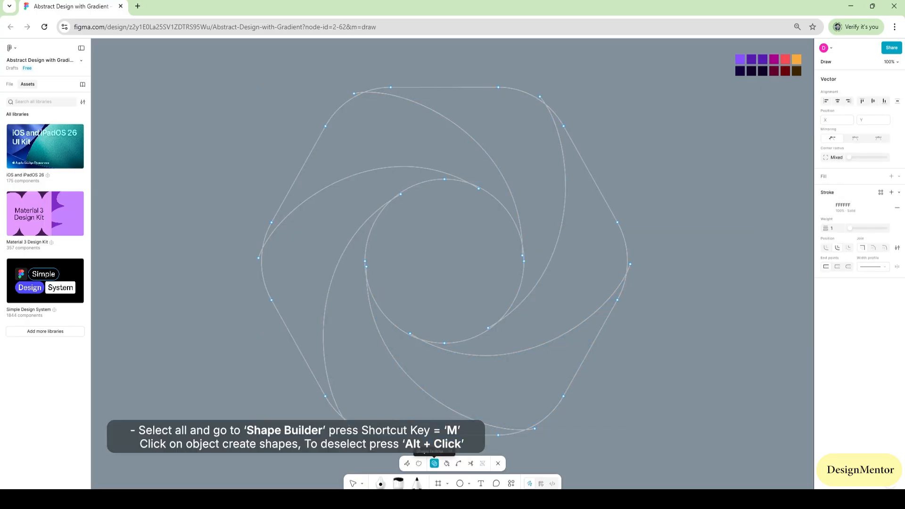
left_click(532, 165)
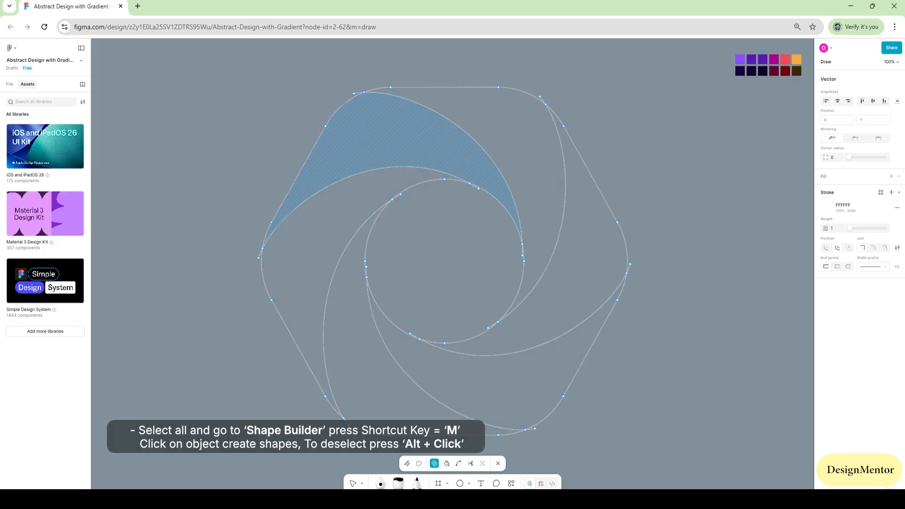
key("alt")
key("alt")
key("Escape")
key("Escape")
key("Escape")
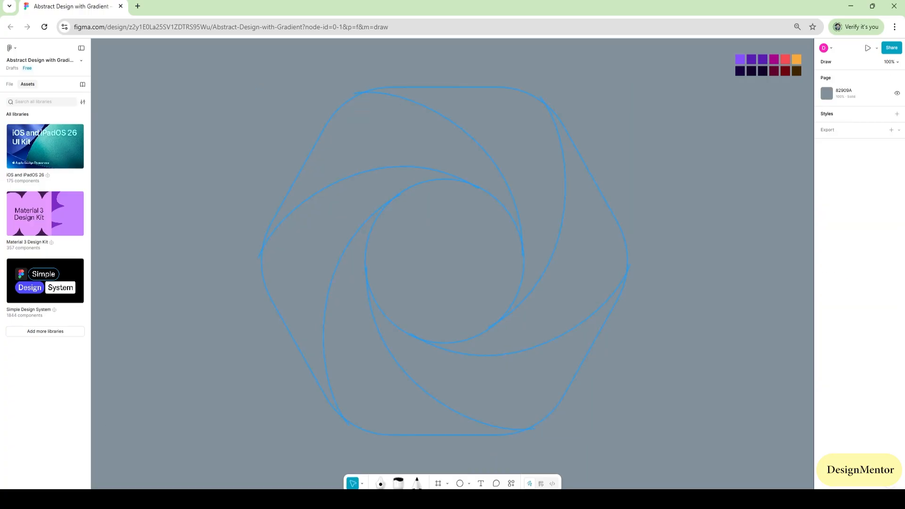
Split the combined hexagon vector into separate vector shapes
left_click(523, 255)
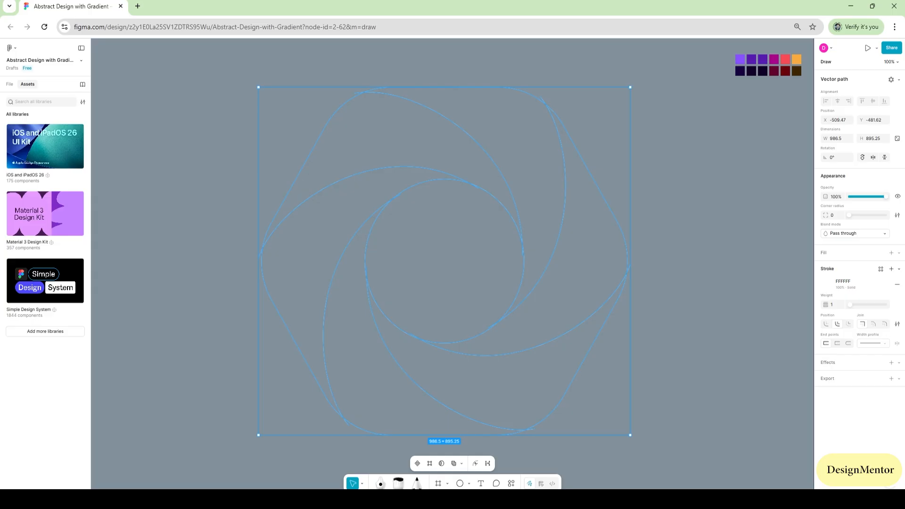
key("Escape")
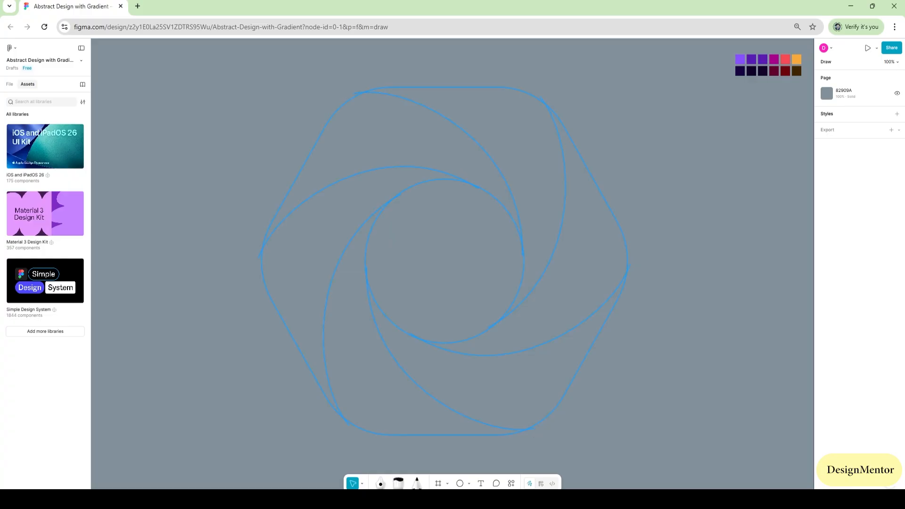
left_click(454, 88)
right_click(454, 87)
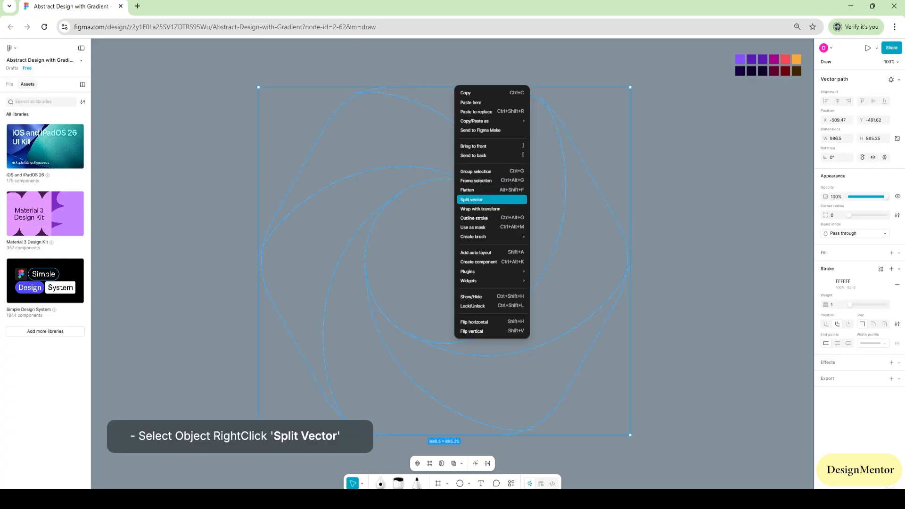
left_click(471, 199)
key("Escape")
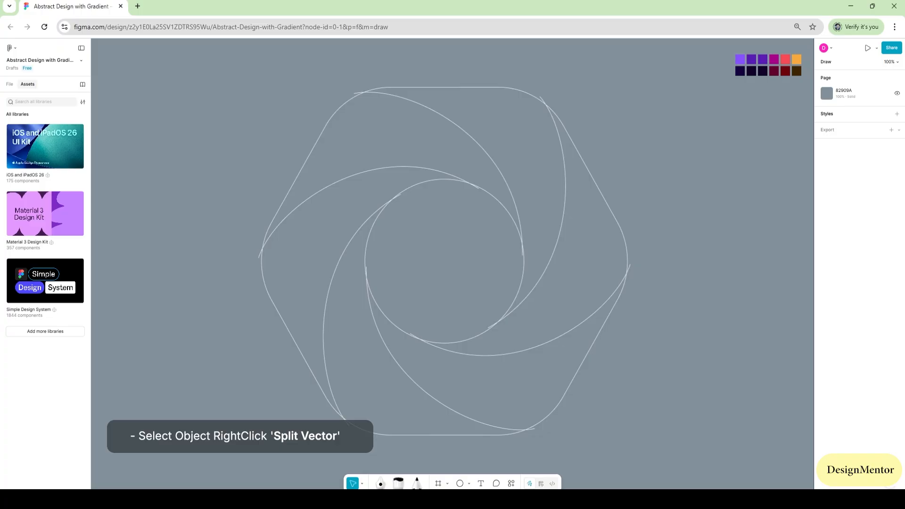
Add a D9D9D9 fill to the split shapes and remove their white stroke
left_click_drag(269, 75, 634, 439)
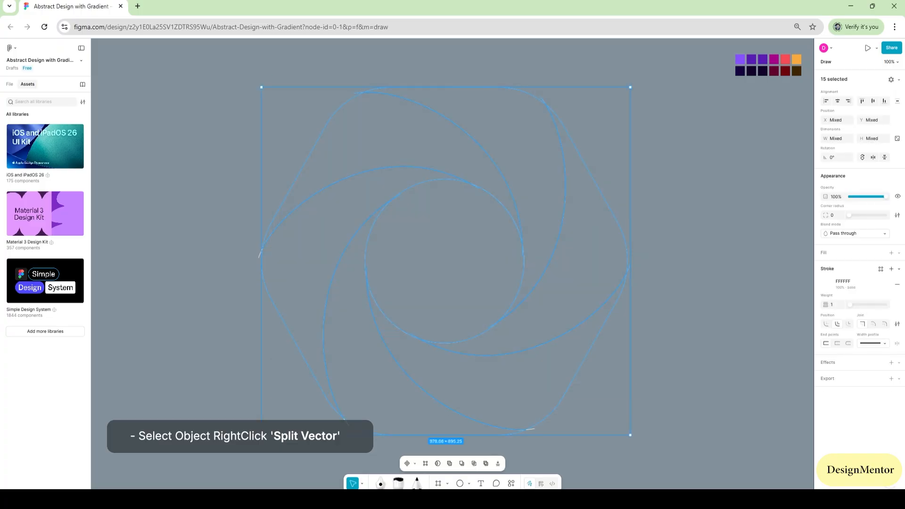
left_click(891, 252)
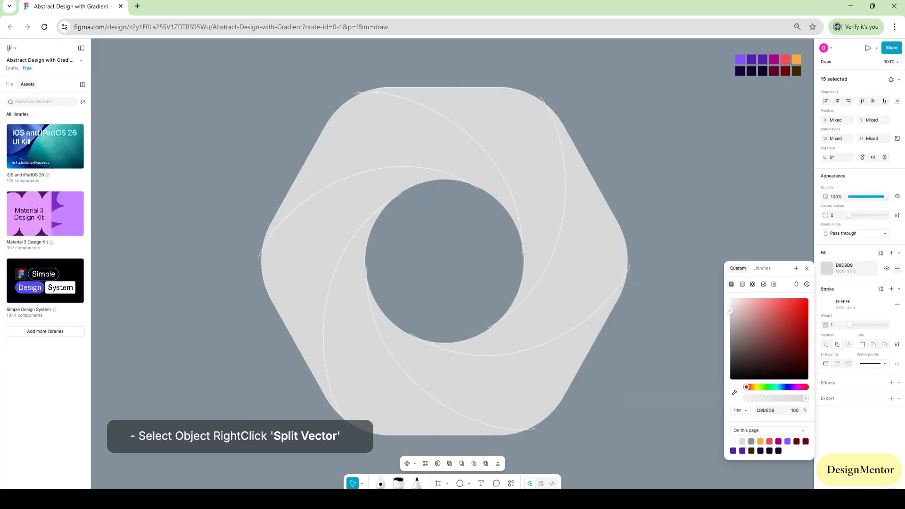
left_click(897, 305)
key("Escape")
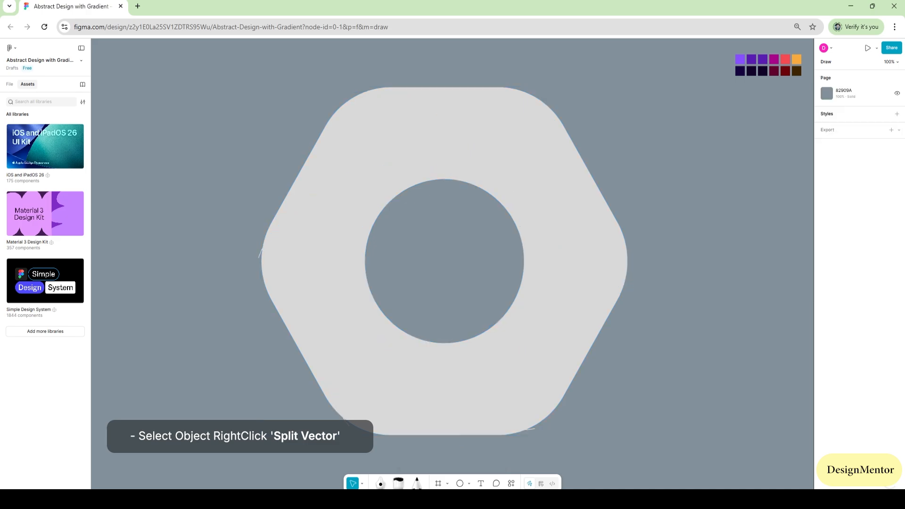
Delete the leftover curve ends that stick out along the hexagon's outer edge
left_click(530, 429)
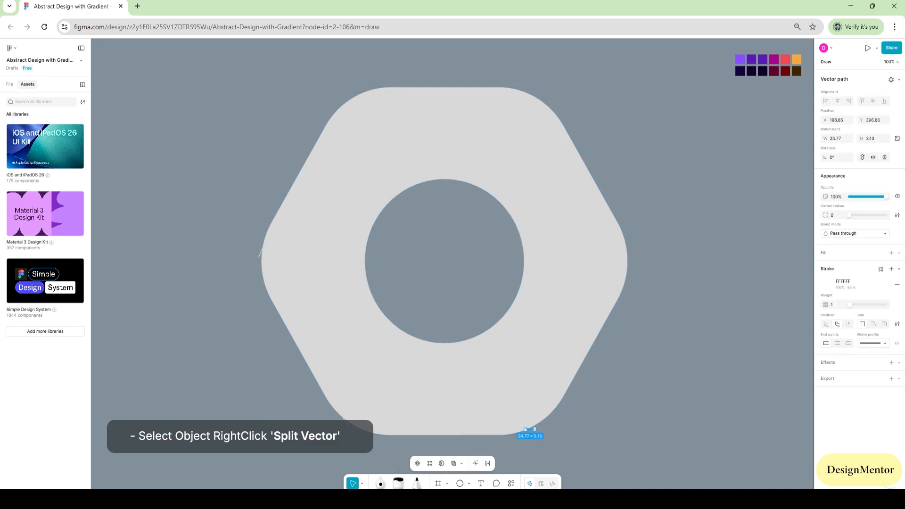
key("Escape")
left_click(345, 419)
key("Delete")
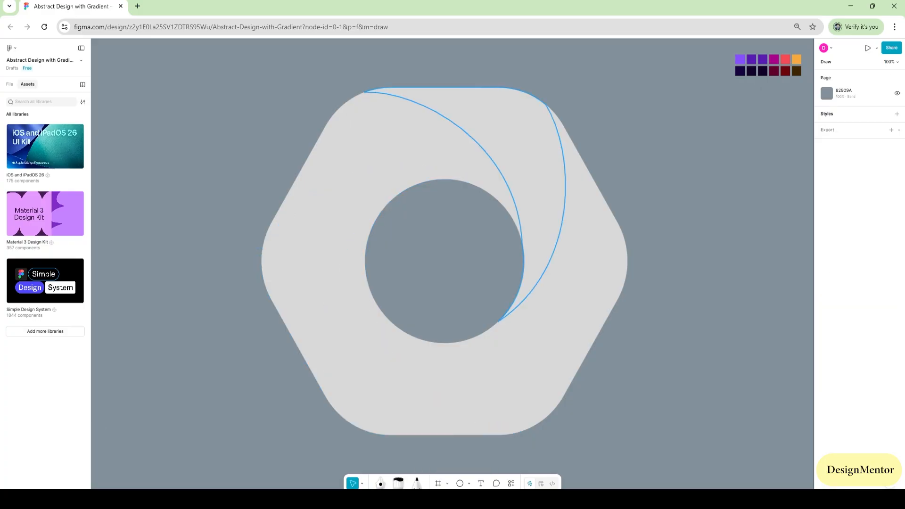
Fill the segment along the hexagon's top edge with swatch colour 8751FF and convert the fill to a linear gradient
left_click(524, 152)
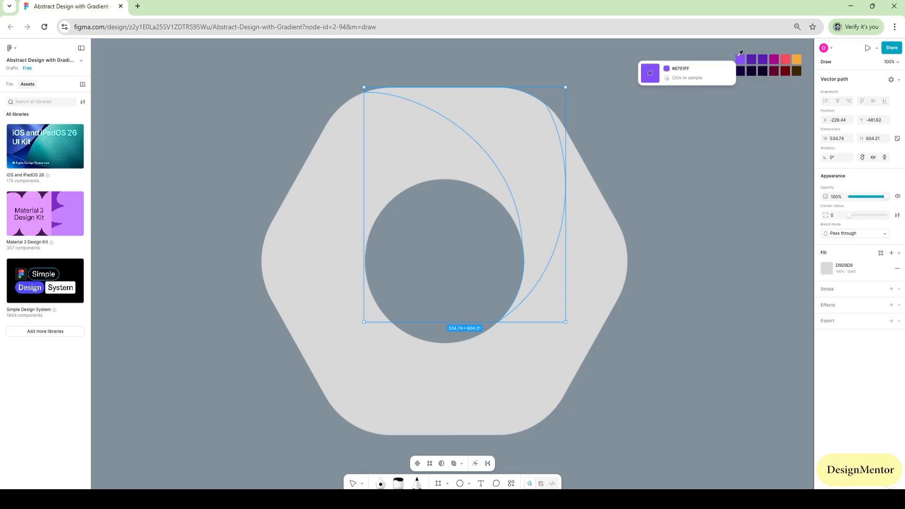
left_click(740, 59)
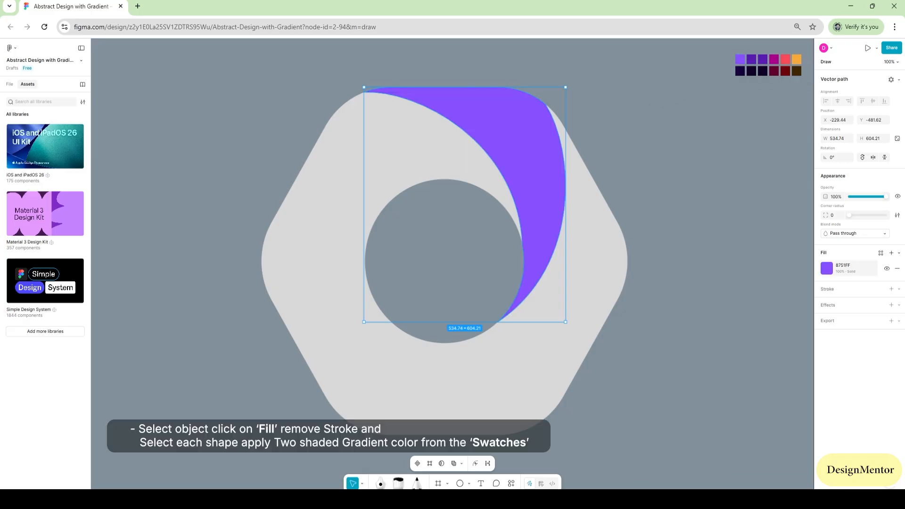
left_click(827, 268)
left_click(742, 284)
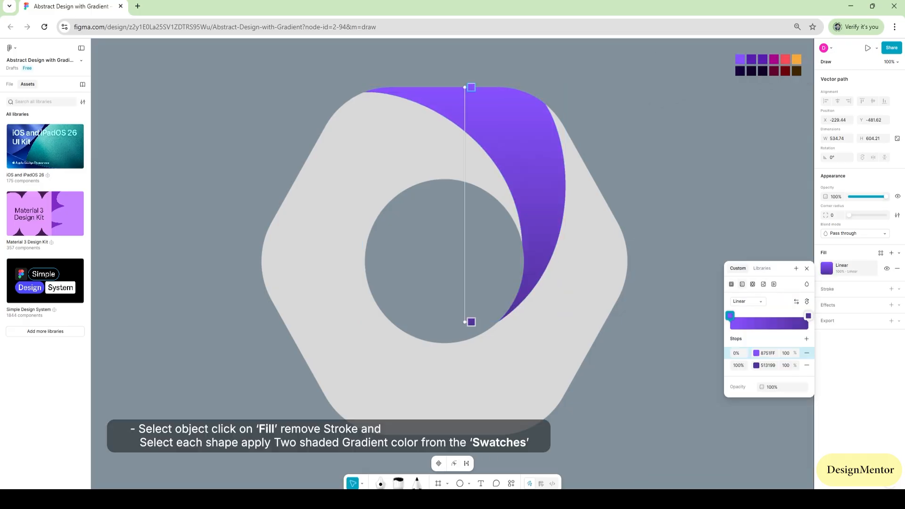
Sample the swatches to set the gradient's 0% stop to 8751FF and its 100% stop to 14013E
left_click(730, 316)
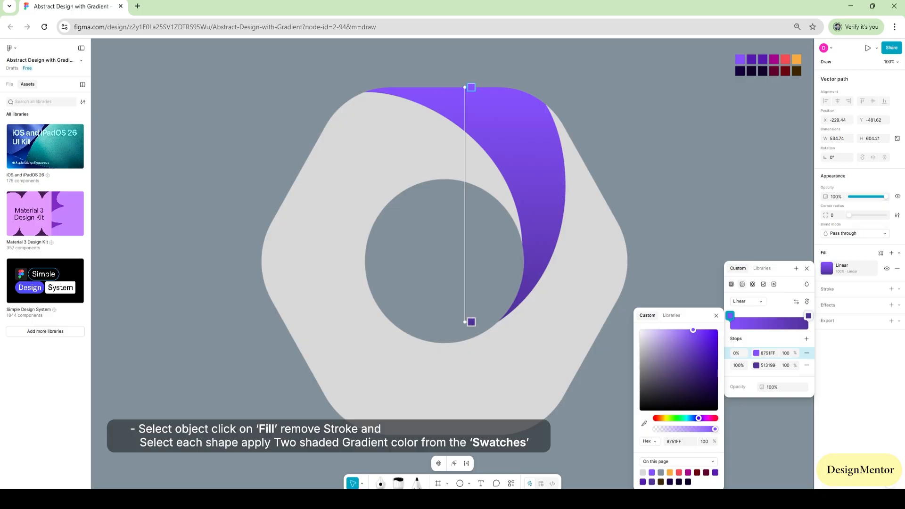
left_click(644, 424)
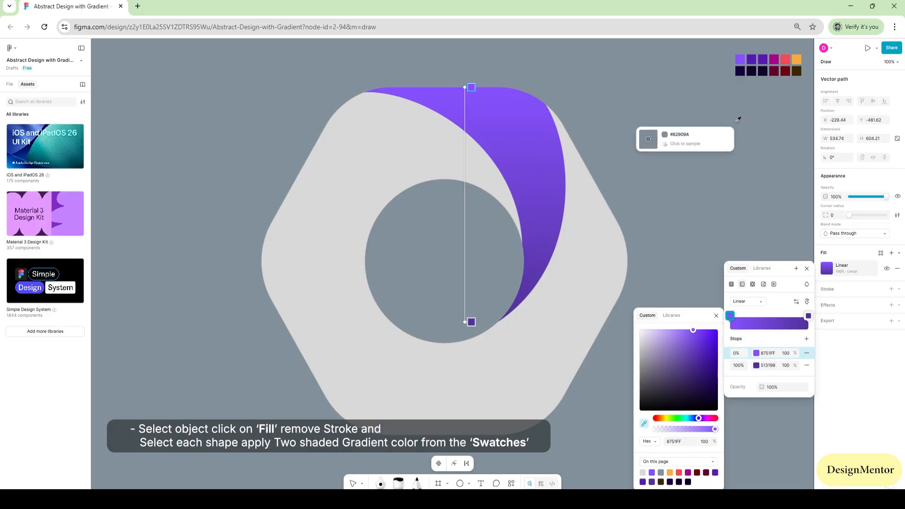
left_click(740, 59)
left_click(808, 316)
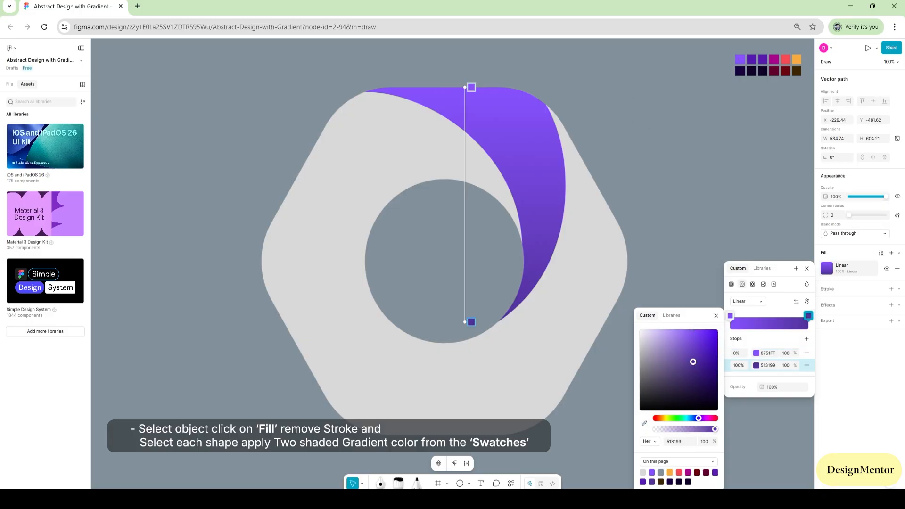
left_click(644, 423)
left_click(739, 71)
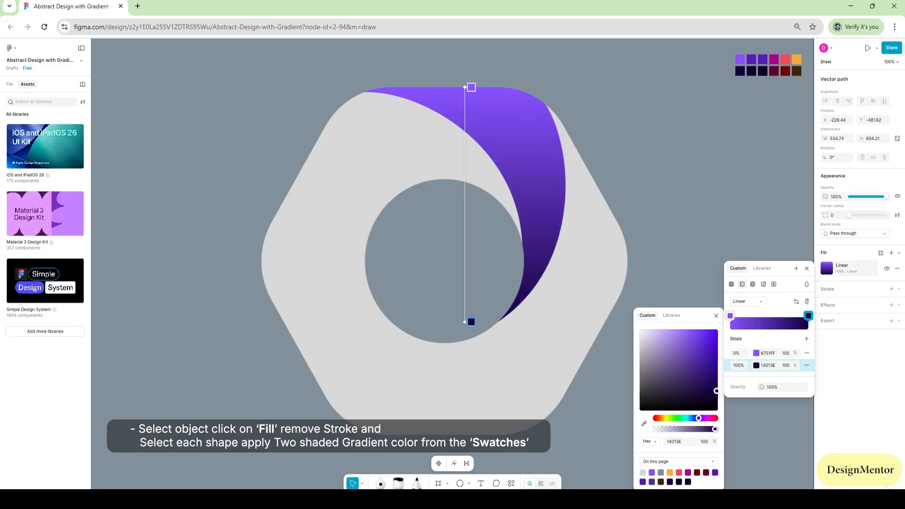
Fill the segment along the hexagon's upper-right edge with swatch colour 591CB2 and convert the fill to a linear gradient
left_click(806, 268)
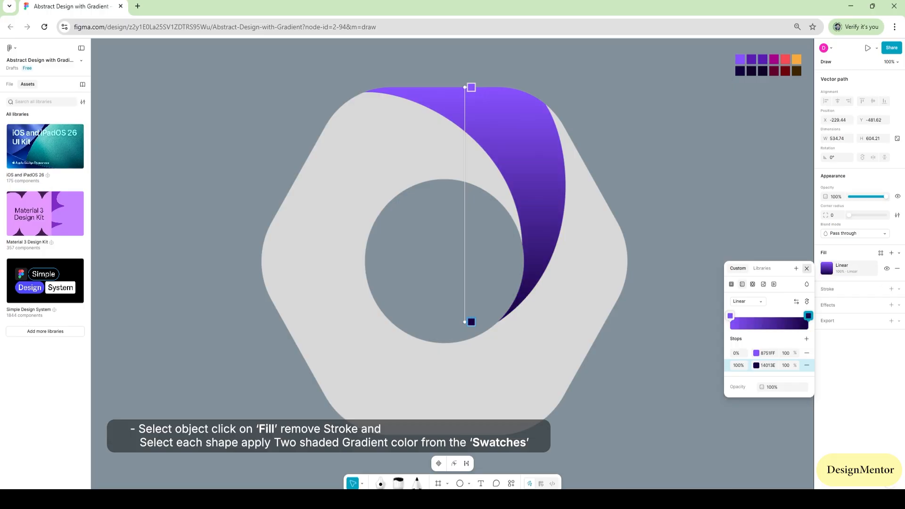
left_click(697, 264)
left_click(589, 264)
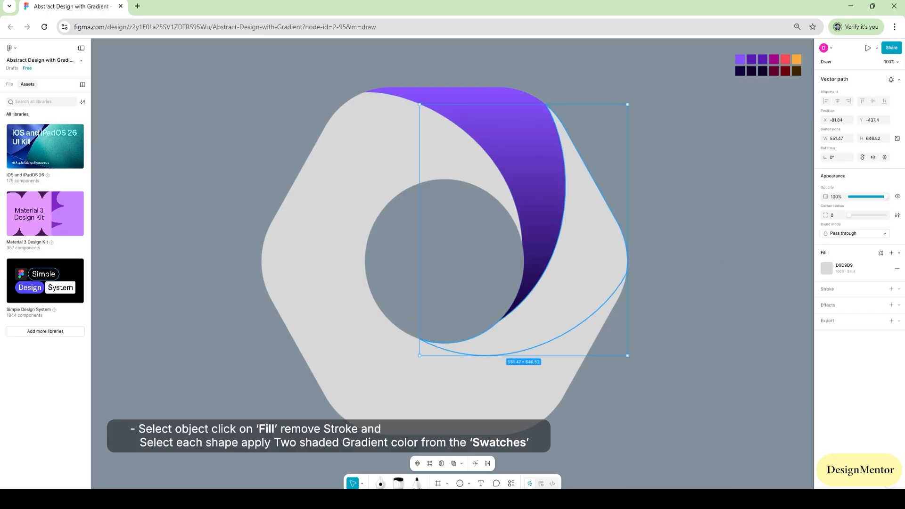
key("i")
left_click(751, 60)
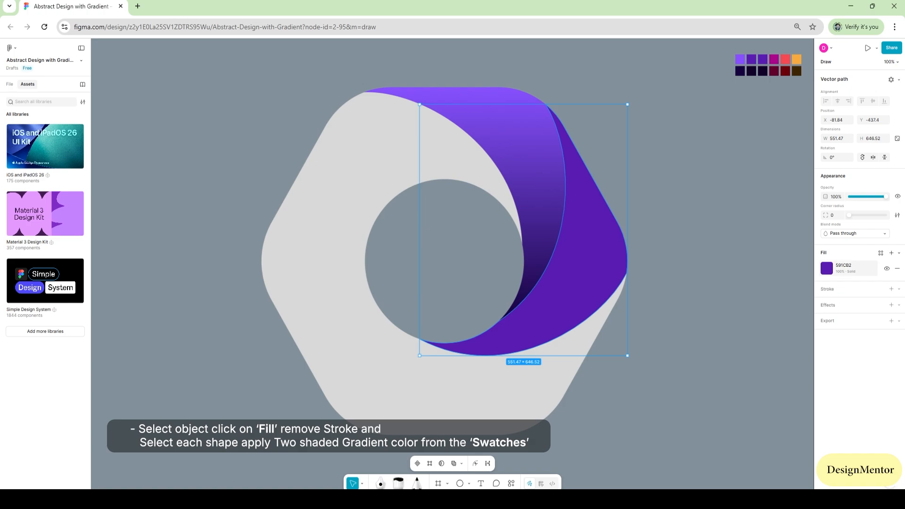
left_click(827, 268)
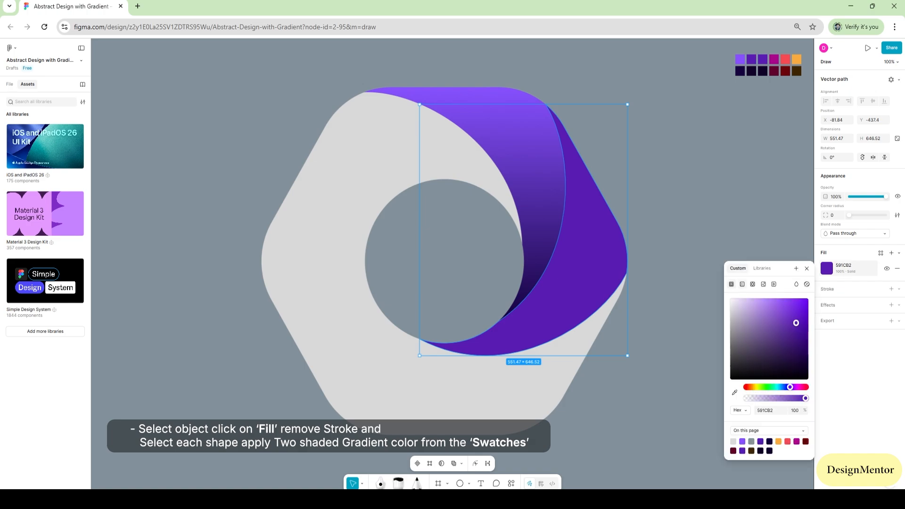
left_click(741, 284)
Sample the swatches to set the upper-right segment's gradient stops to 591CB2 at 0% and 12022A at 100%
left_click(730, 315)
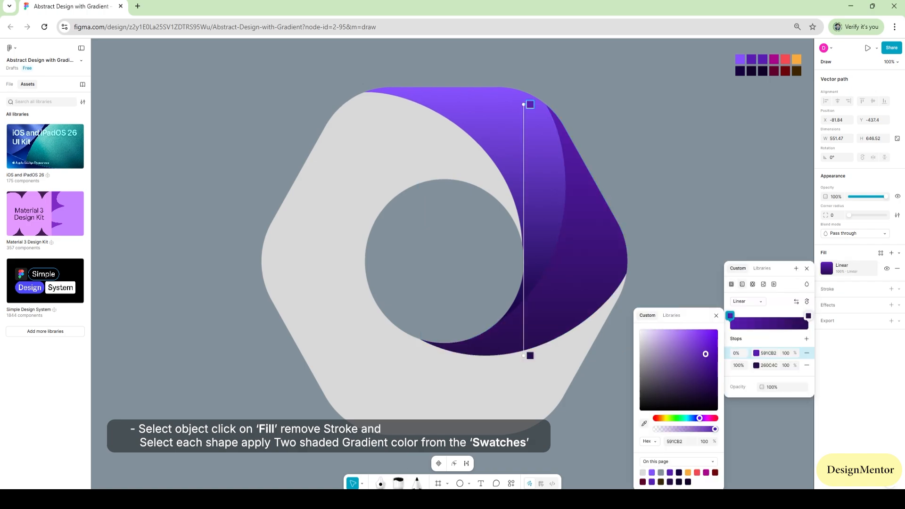
left_click(644, 423)
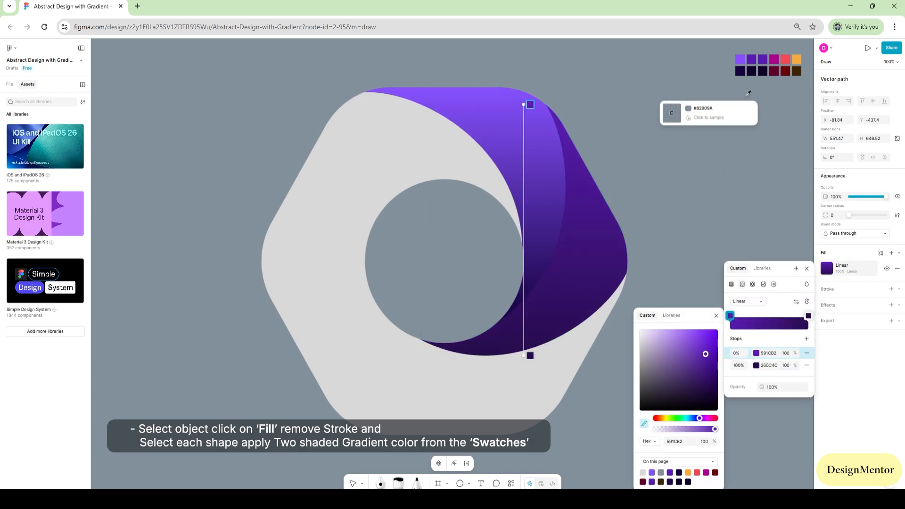
left_click(751, 59)
left_click(808, 315)
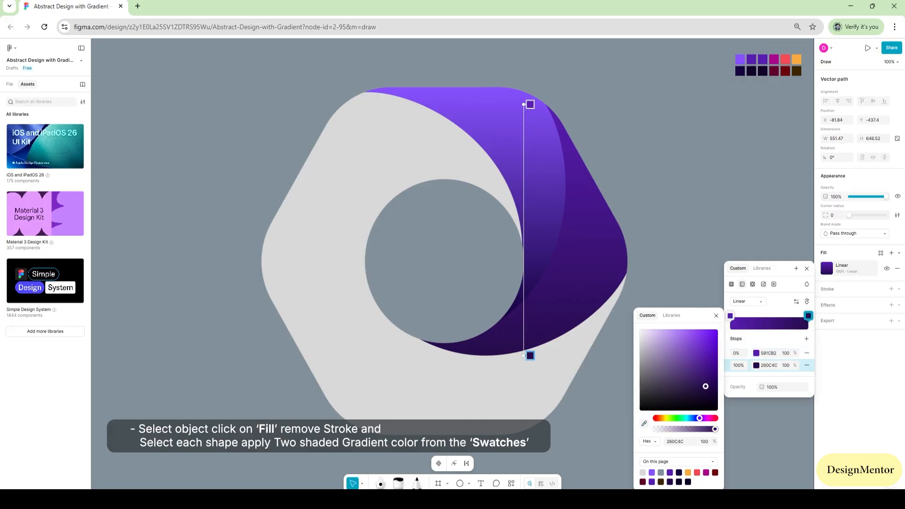
left_click(644, 423)
left_click(763, 71)
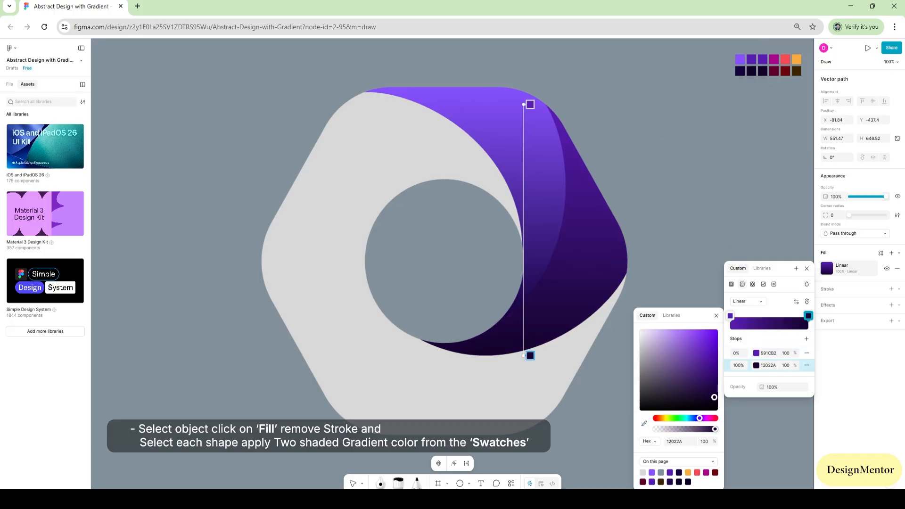
Angle the upper-right segment's gradient from a light end on the hexagon's outer edge to a dark end just below the segment
left_click_drag(530, 105, 592, 163)
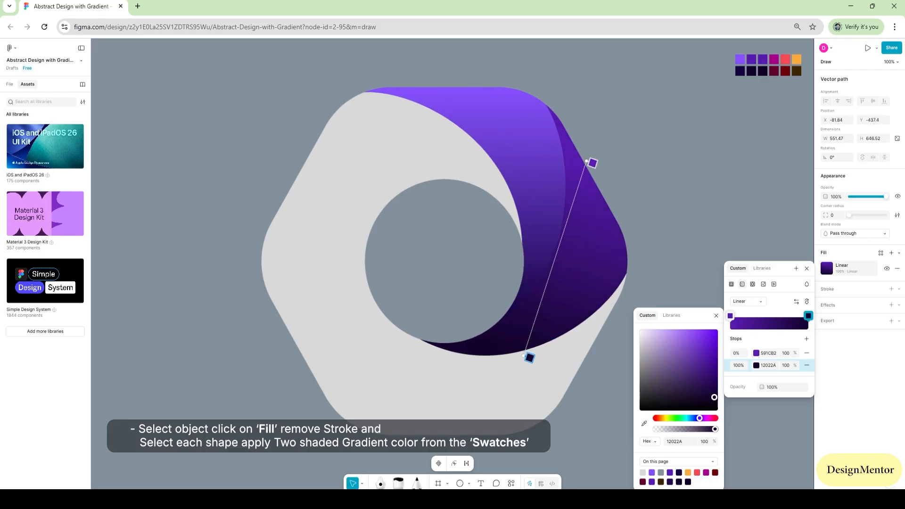
left_click_drag(529, 358, 518, 363)
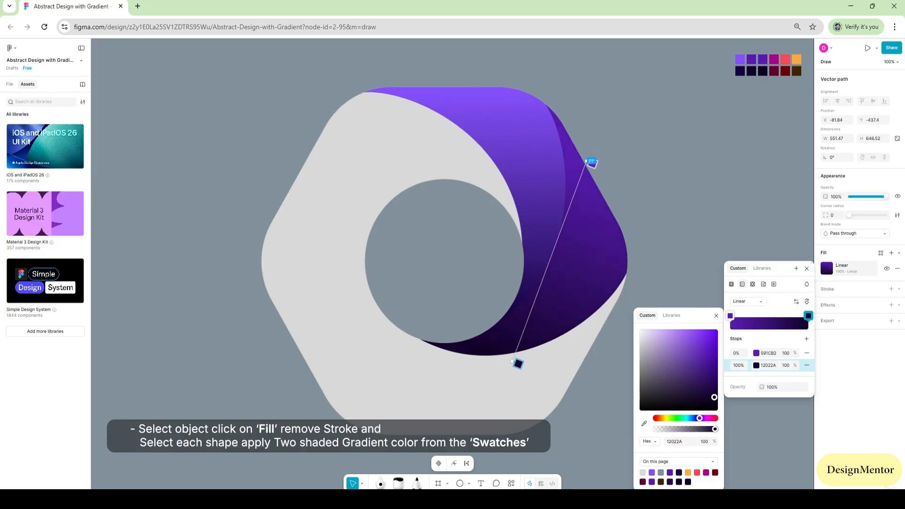
left_click_drag(592, 163, 605, 183)
left_click(806, 268)
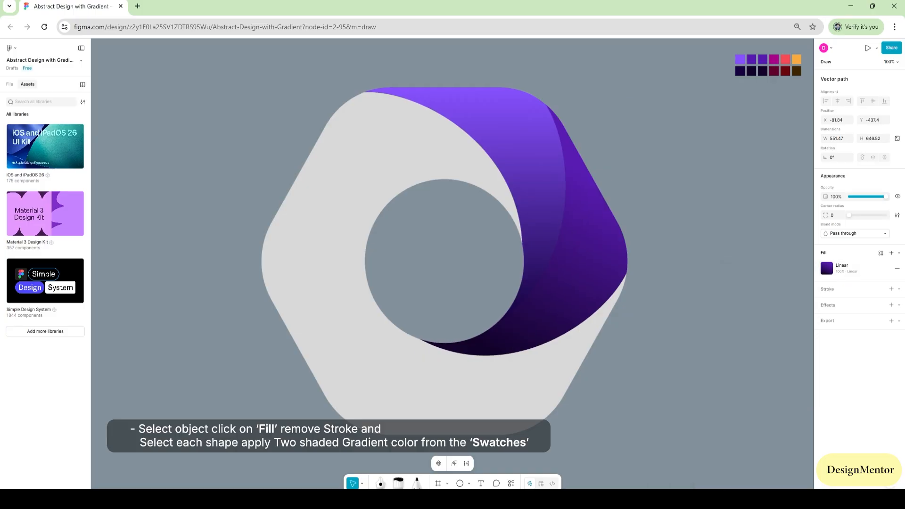
left_click(679, 311)
Fill the segment along the hexagon's lower-right edge with swatch colour 581BB1 and convert the fill to a linear gradient
left_click(542, 377)
key("i")
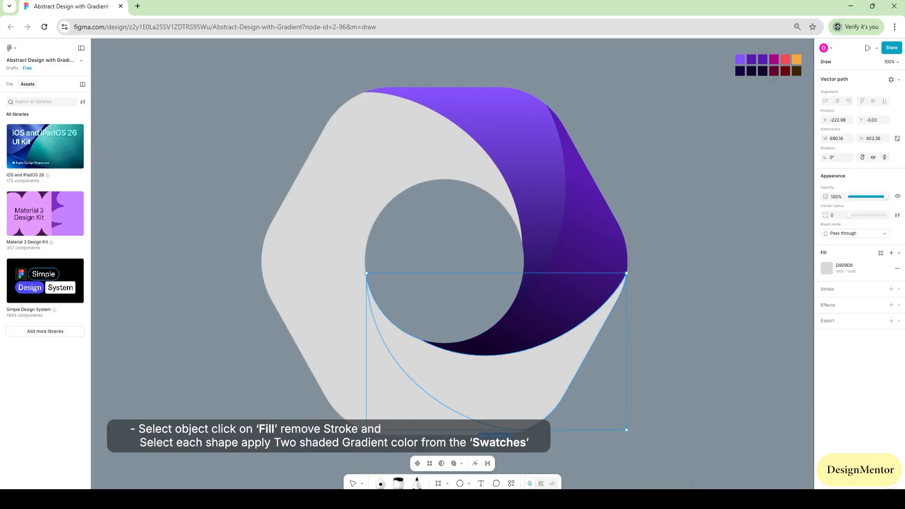
left_click(763, 60)
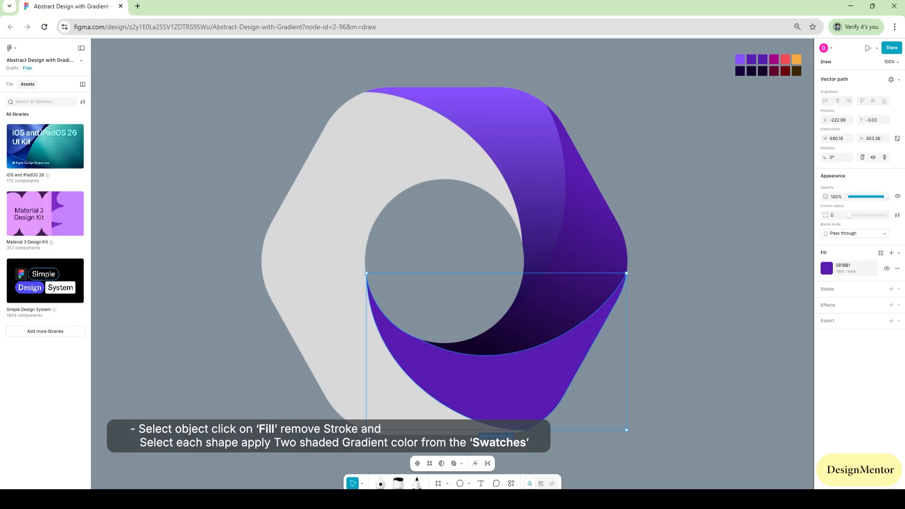
left_click(827, 267)
left_click(742, 284)
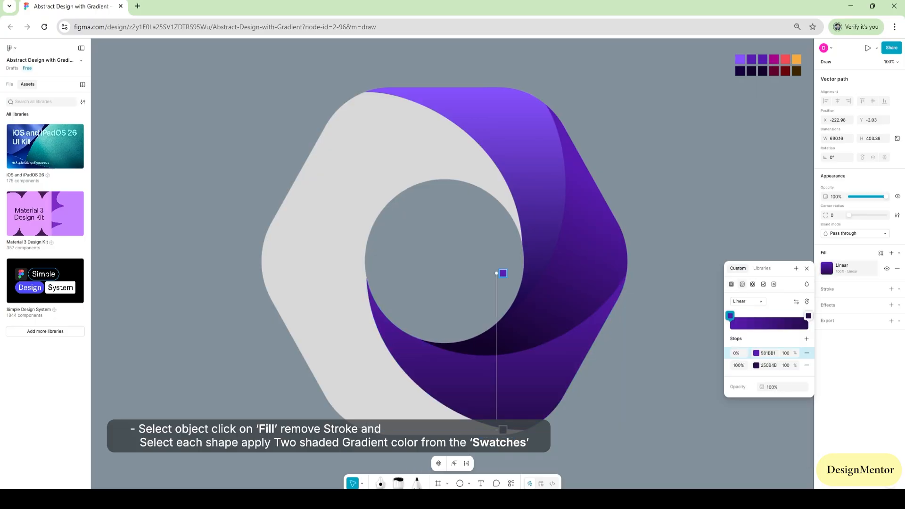
Keep the lower-right segment's 0% gradient stop at 581BB1 and set its 100% stop to swatch colour 110129
left_click(730, 315)
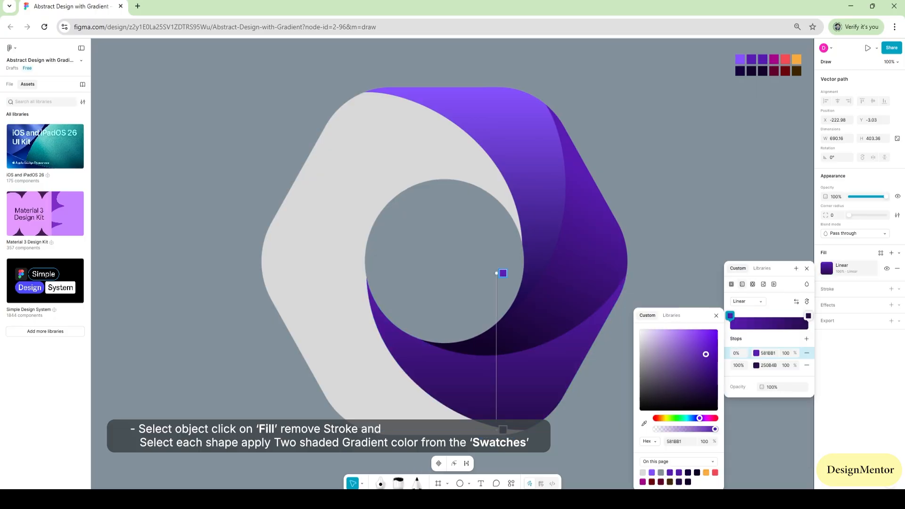
left_click(643, 423)
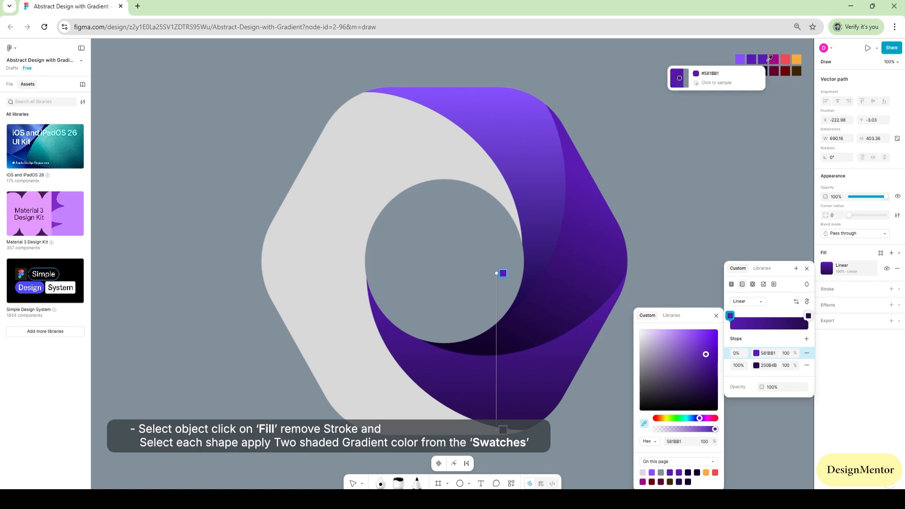
key("Escape")
left_click(808, 315)
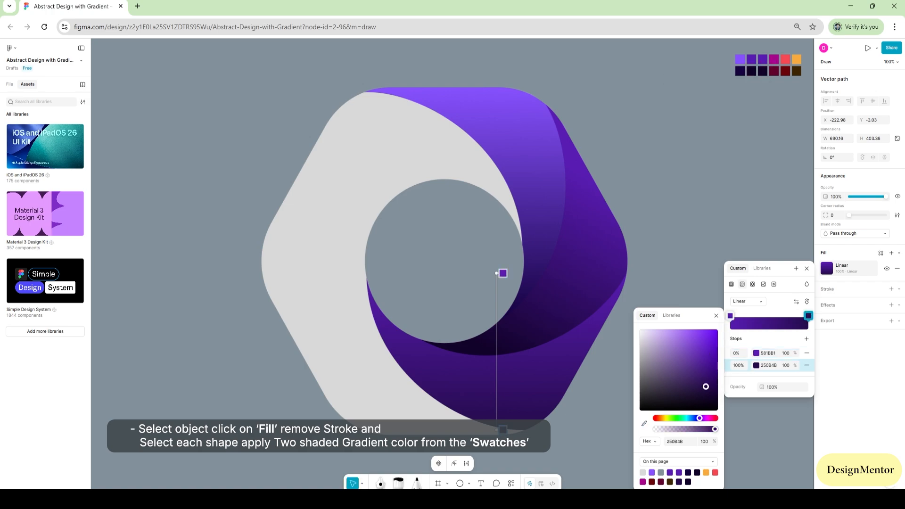
left_click(644, 423)
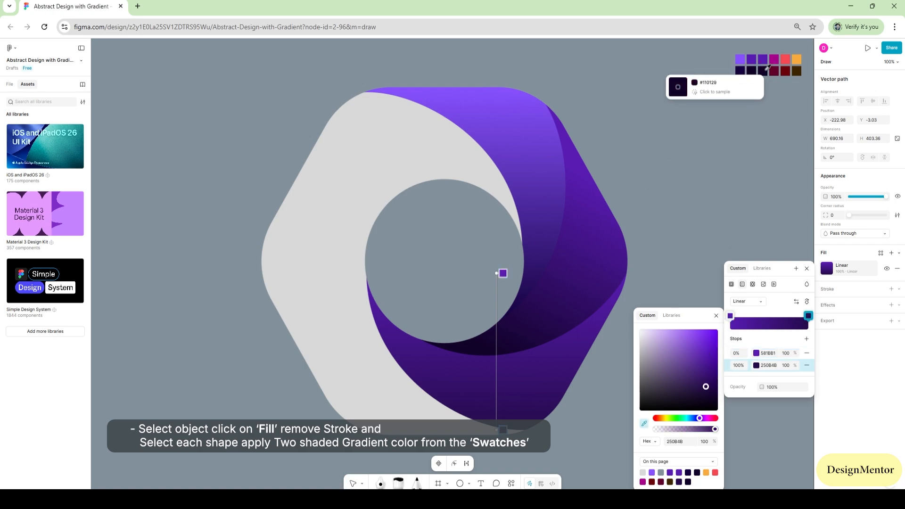
left_click(763, 71)
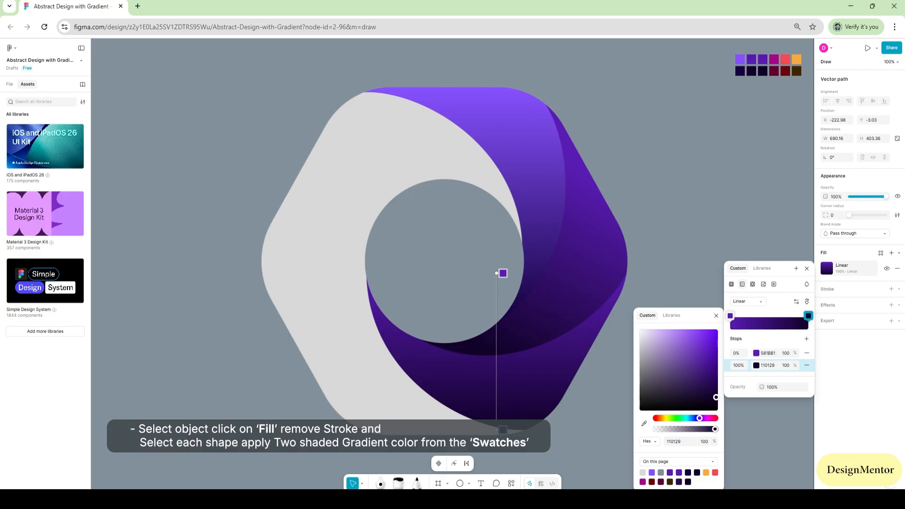
Run the lower-right segment's gradient nearly horizontally, with its light end at the outer edge and dark end below-left of the inner circle
left_click_drag(503, 273, 609, 342)
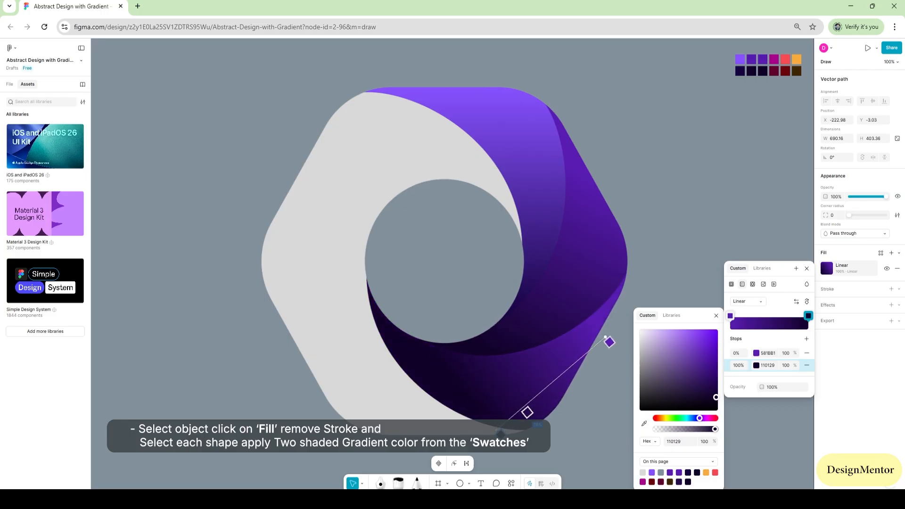
left_click_drag(500, 433, 412, 362)
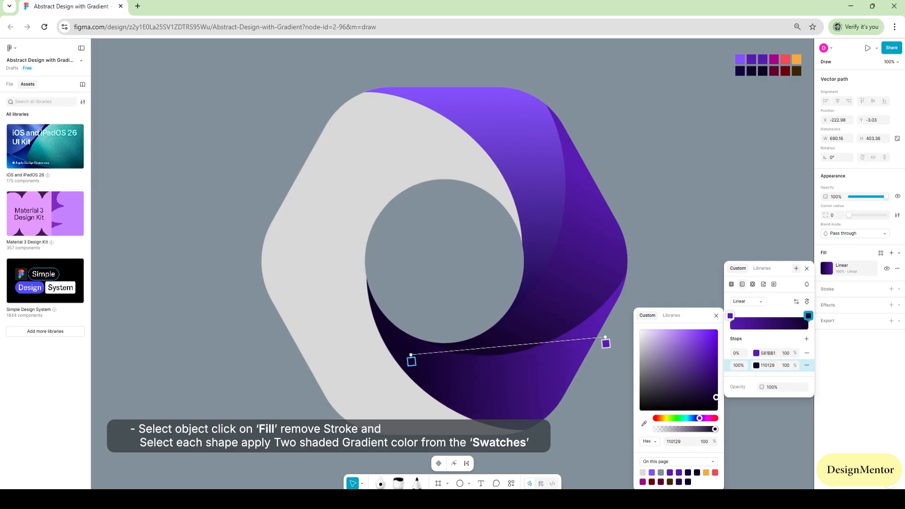
left_click(806, 268)
key("Escape")
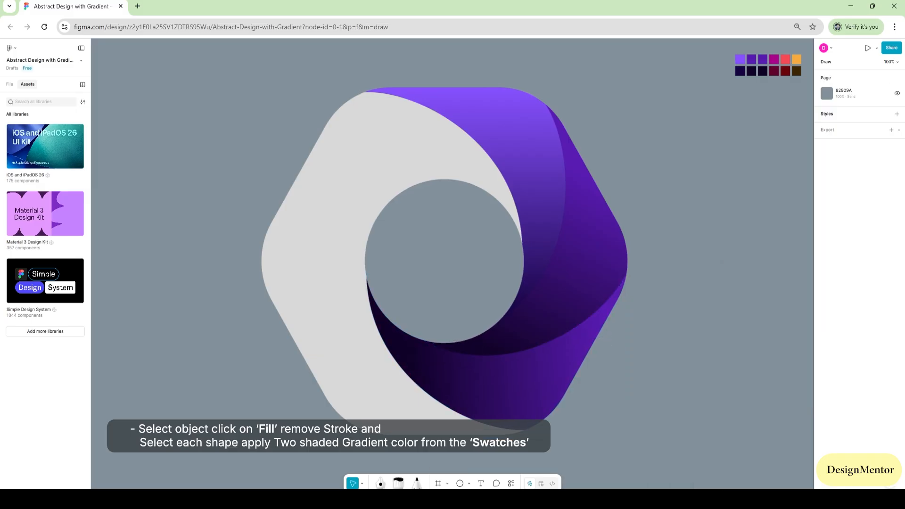
Fill the segment along the hexagon's bottom edge with swatch colour A8058A and convert the fill to a linear gradient
left_click(362, 351)
key("i")
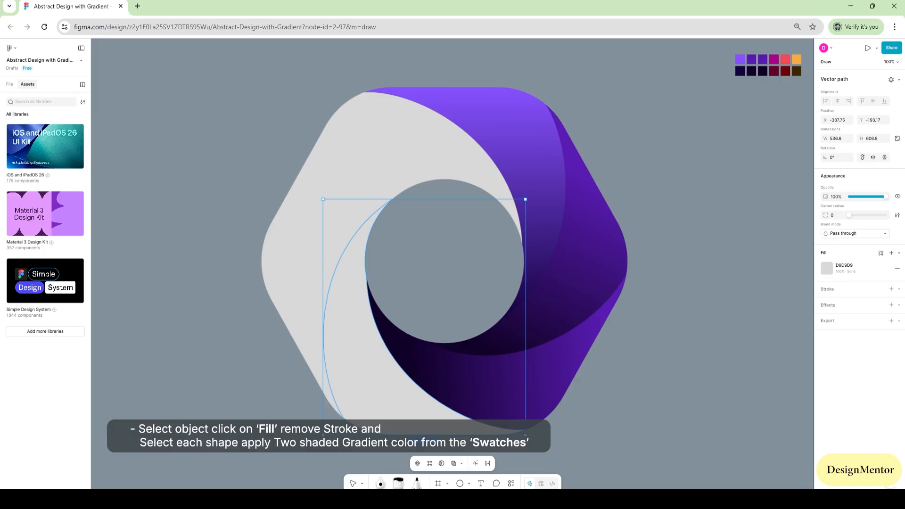
left_click(774, 59)
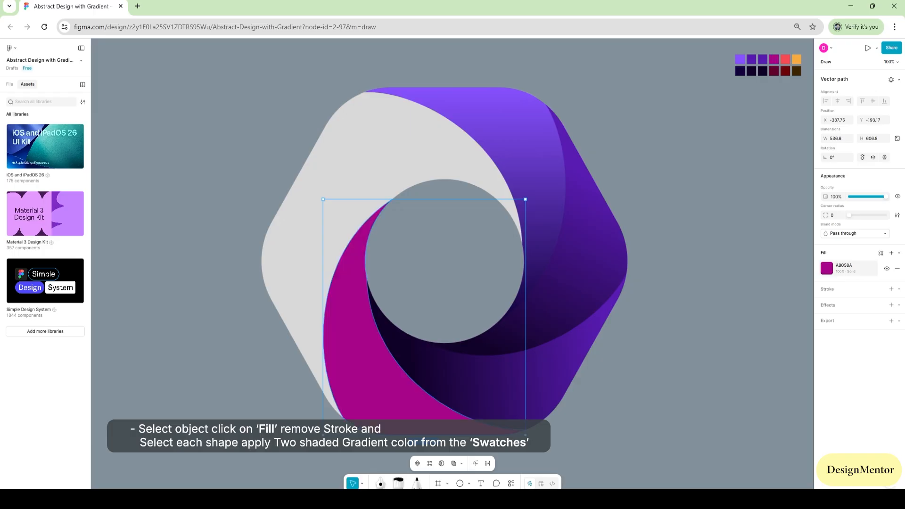
left_click(826, 269)
left_click(742, 284)
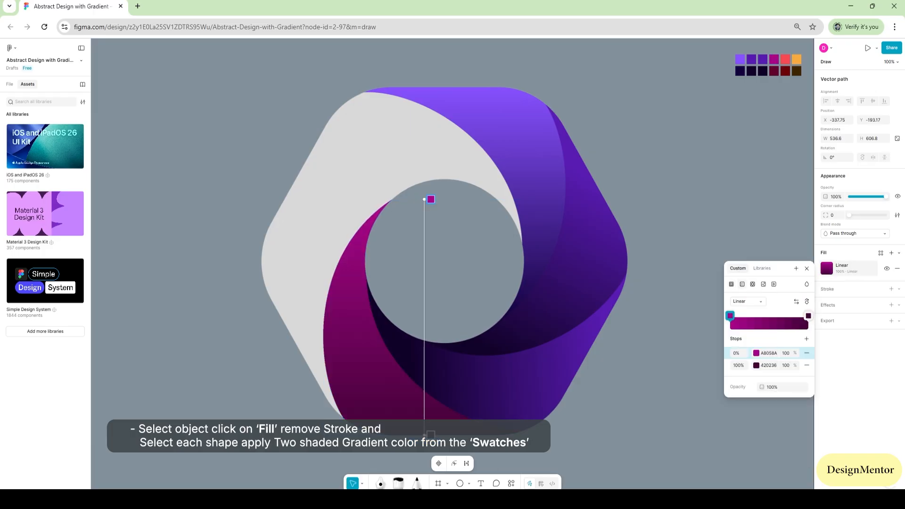
Sample the swatches to set the magenta gradient's 0% stop to A8058A and its 100% stop to 5F012C
left_click(756, 353)
left_click(644, 423)
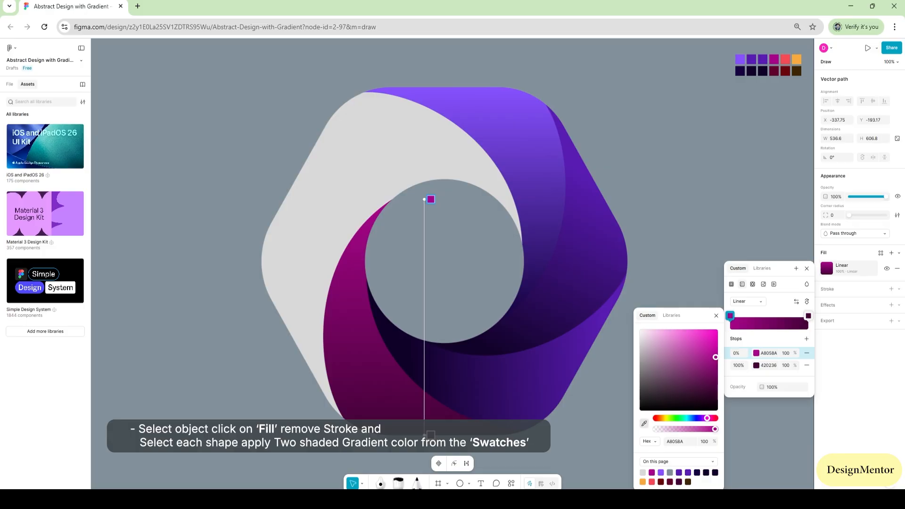
left_click(775, 58)
left_click(756, 365)
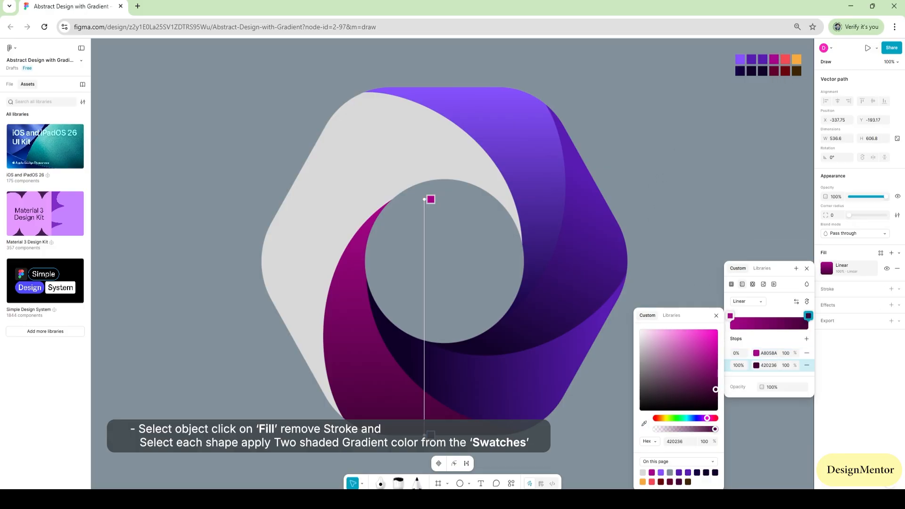
left_click(644, 423)
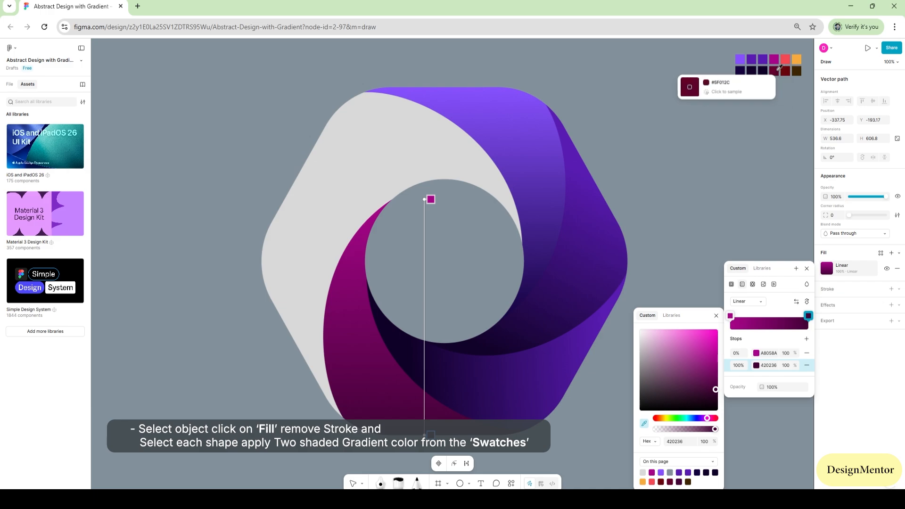
left_click(774, 71)
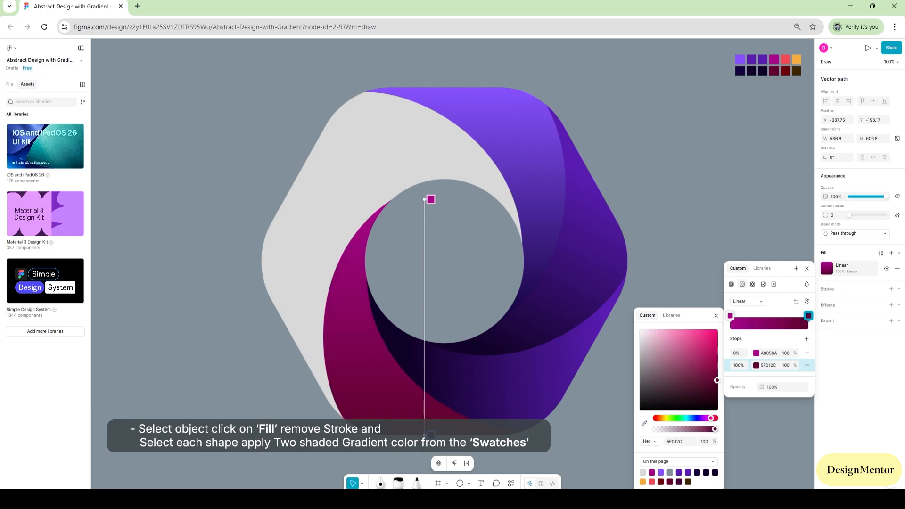
Angle the magenta gradient so its dark end sits near the segment's narrow upper tip and its light end at the hexagon's bottom edge
left_click_drag(424, 199, 353, 258)
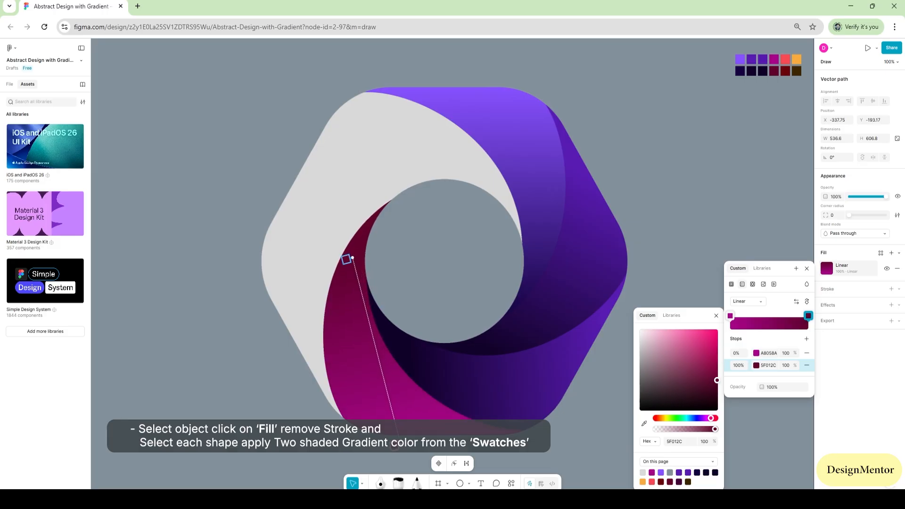
left_click_drag(396, 448, 447, 449)
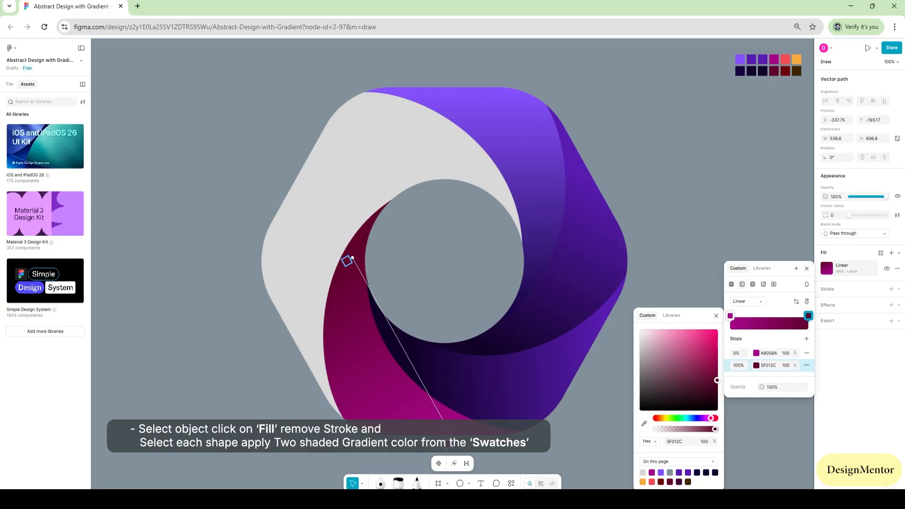
left_click_drag(352, 258, 346, 275)
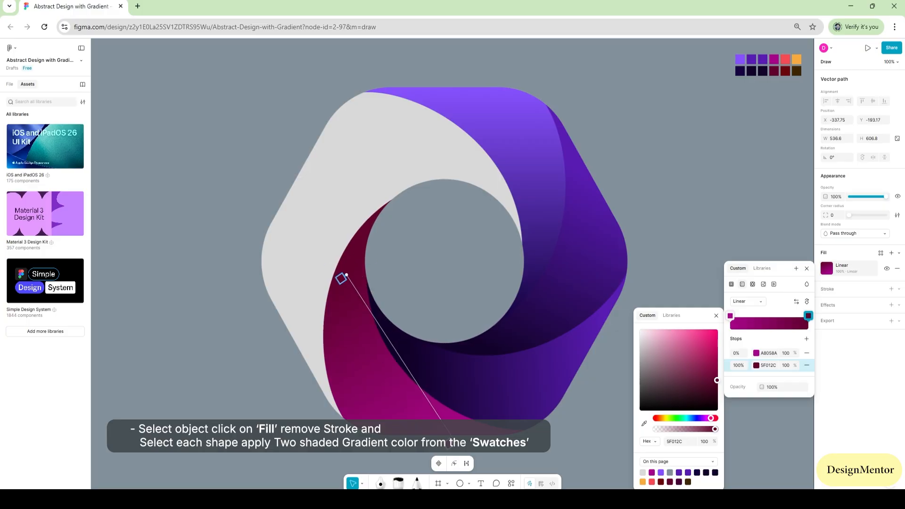
key("Escape")
key("Escape")
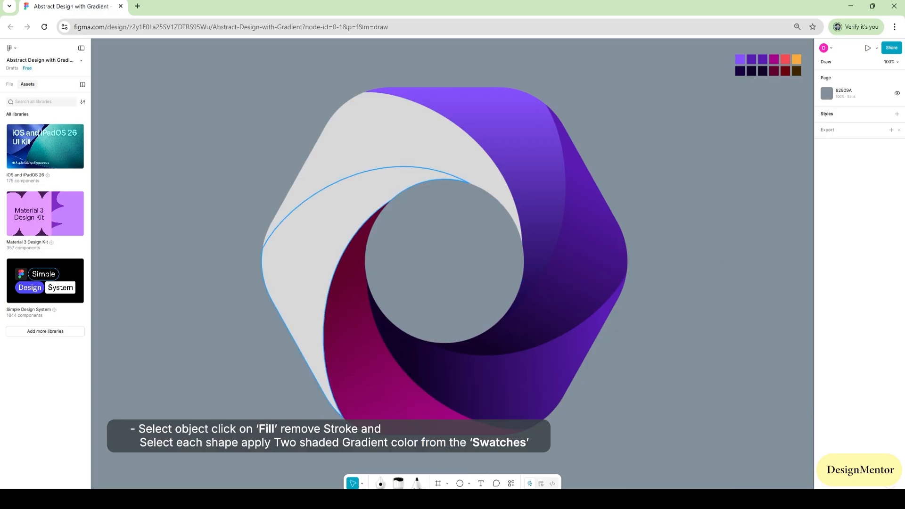
Fill the lower-left segment with swatch colour F54952 and convert the fill to a linear gradient
left_click(302, 268)
key("i")
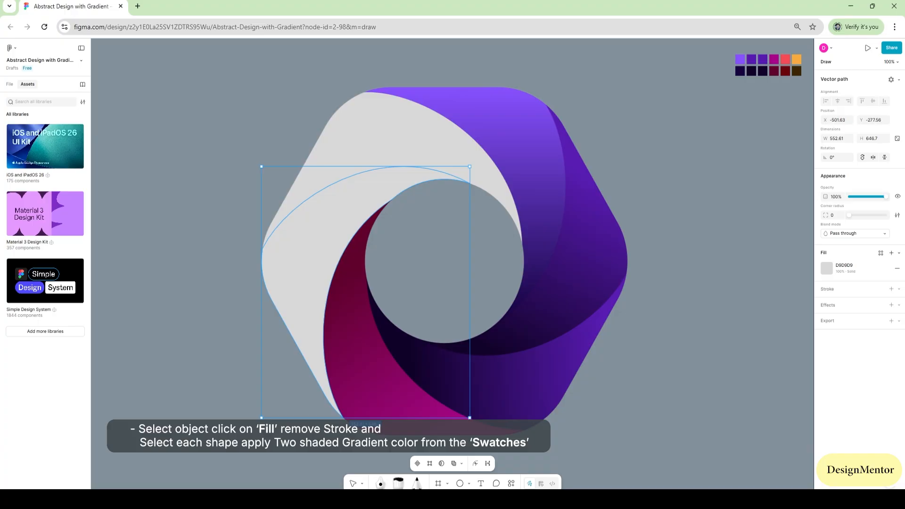
left_click(785, 59)
left_click(827, 268)
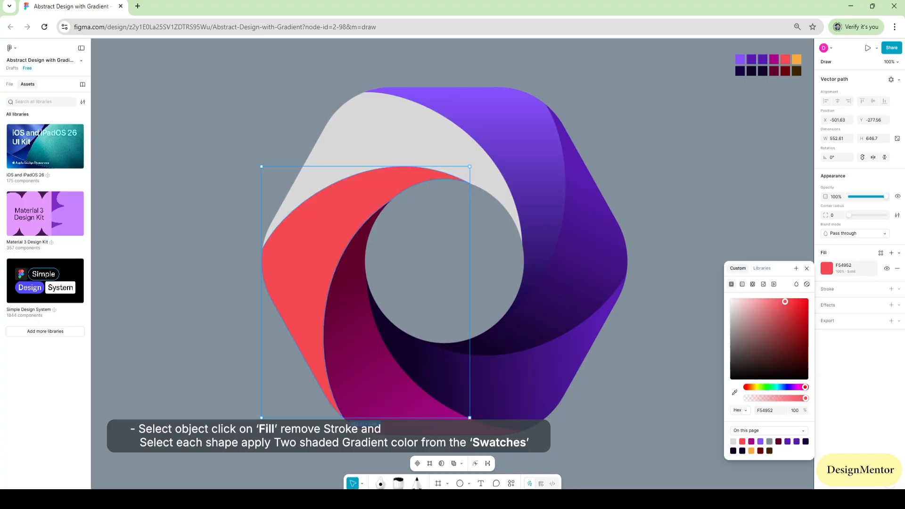
left_click(741, 284)
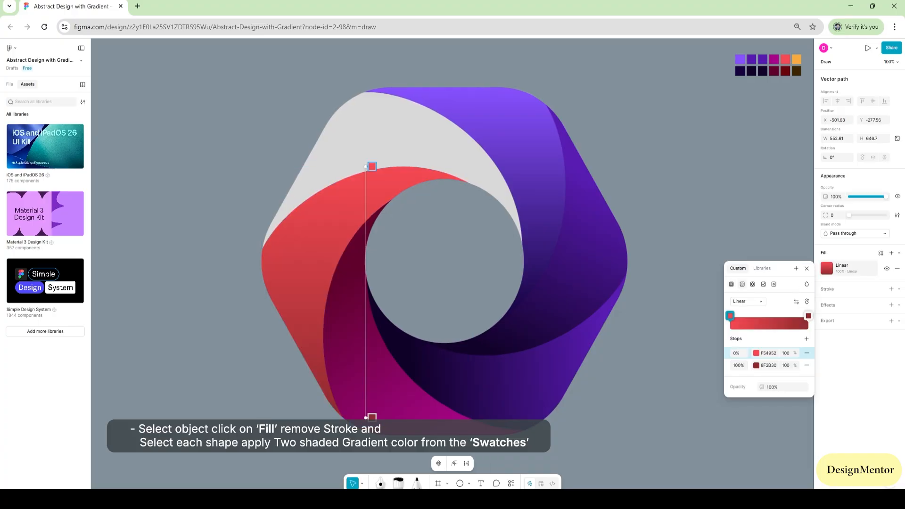
Sample the swatches to set the red gradient's 0% stop to F54952 and its 100% stop to 6B0308
left_click(756, 353)
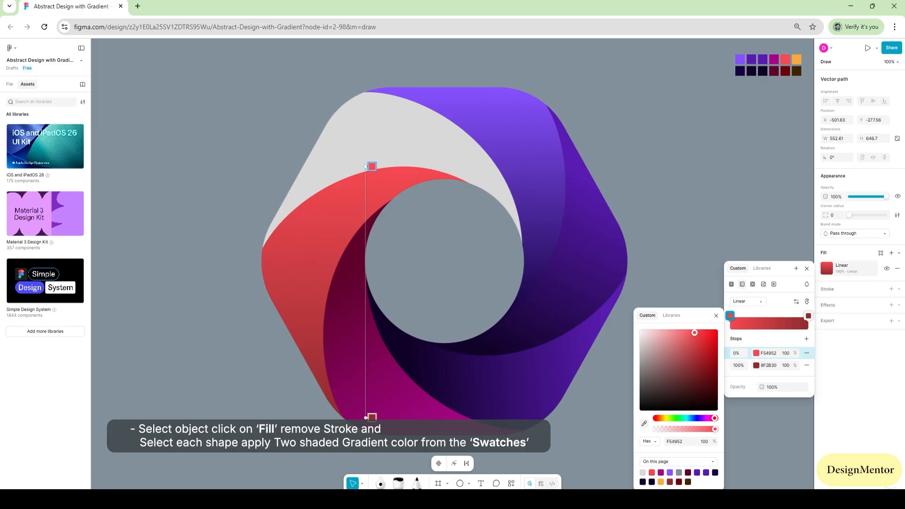
left_click(644, 423)
left_click(786, 58)
left_click(809, 316)
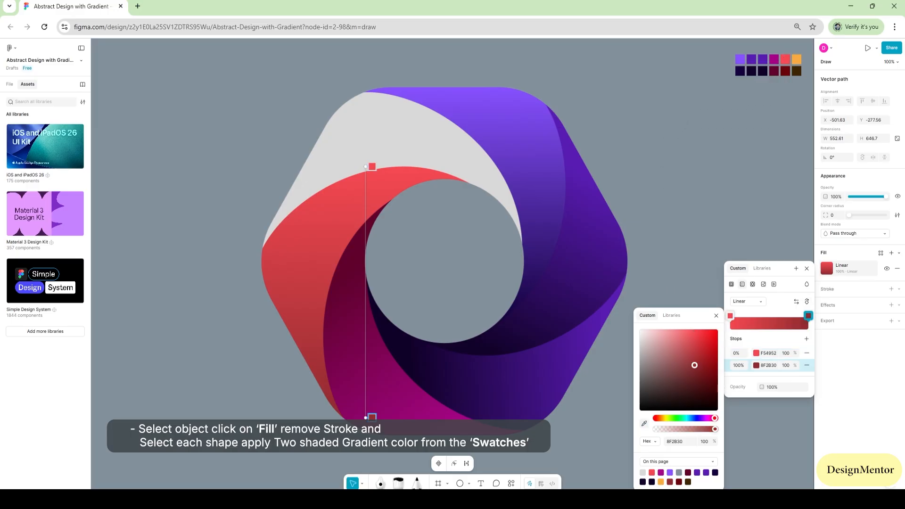
left_click(643, 423)
left_click(785, 70)
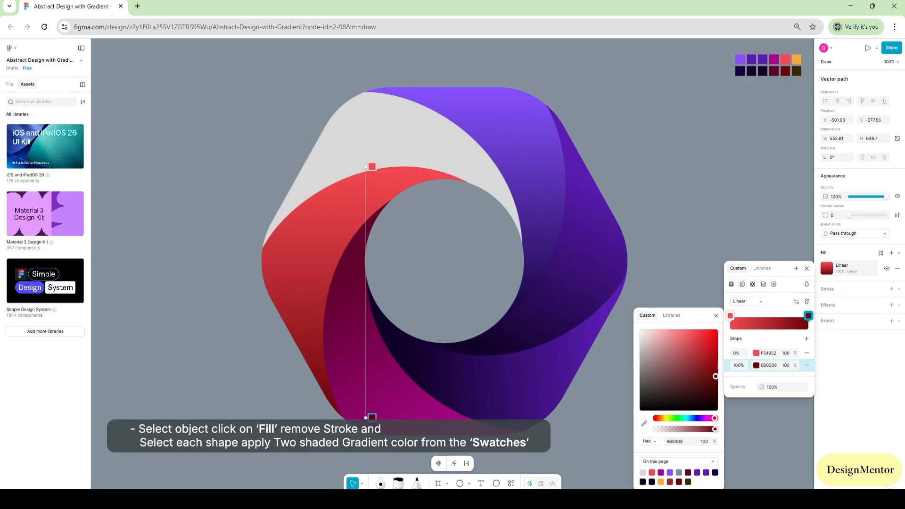
Angle the red gradient so its light end sits at the hexagon's lower-left edge and its dark end at the segment's upper curve
left_click_drag(373, 167, 310, 368)
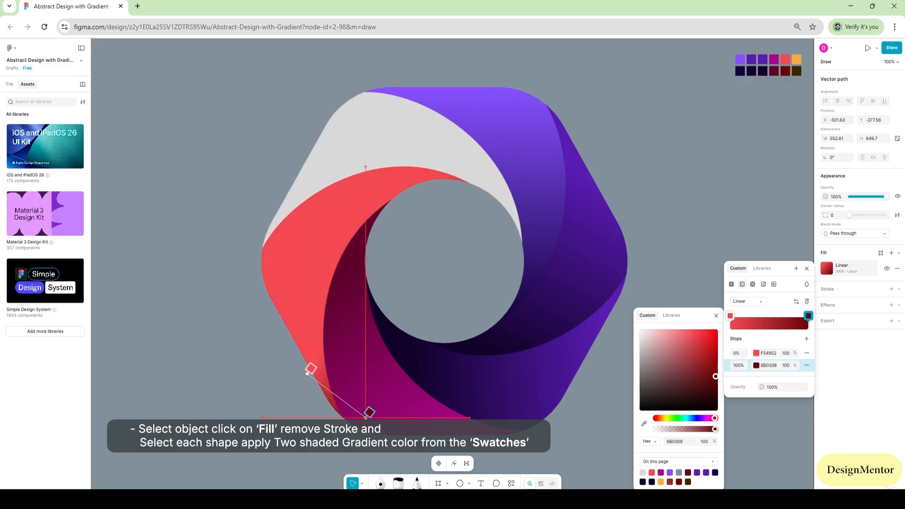
left_click_drag(369, 412, 362, 183)
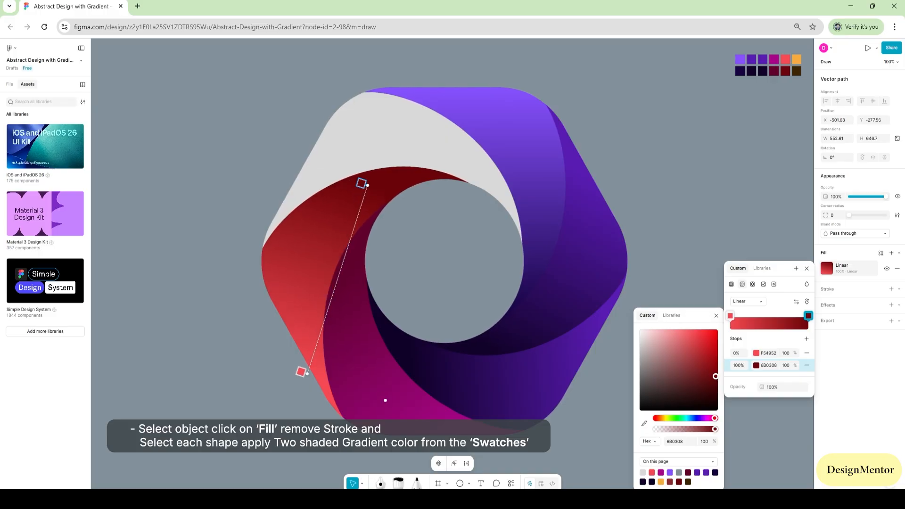
left_click(806, 268)
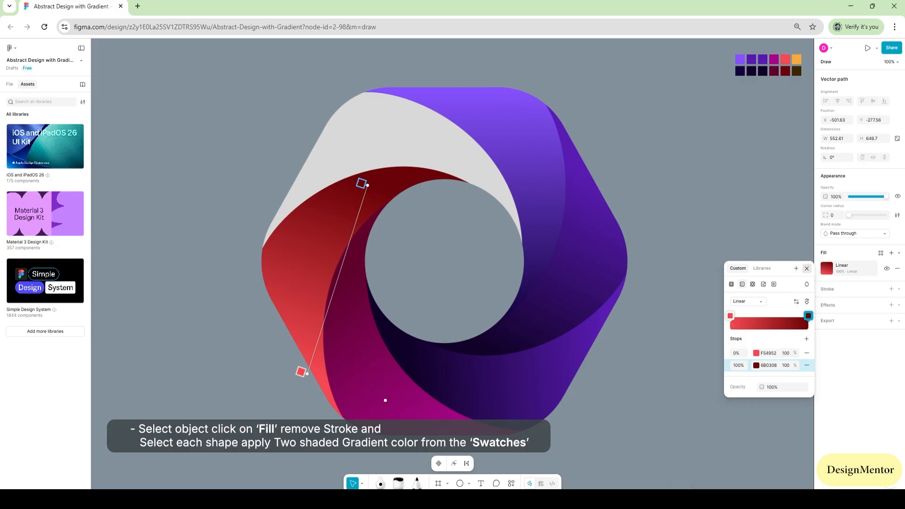
left_click(697, 264)
Fill the remaining grey upper-left segment with swatch colour F8AB3F and convert the fill to a linear gradient
left_click(415, 137)
key("i")
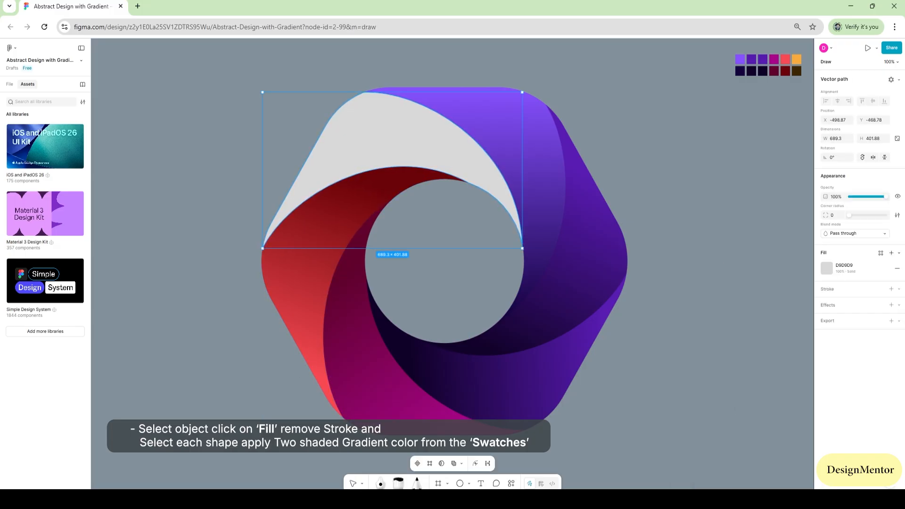
left_click(797, 59)
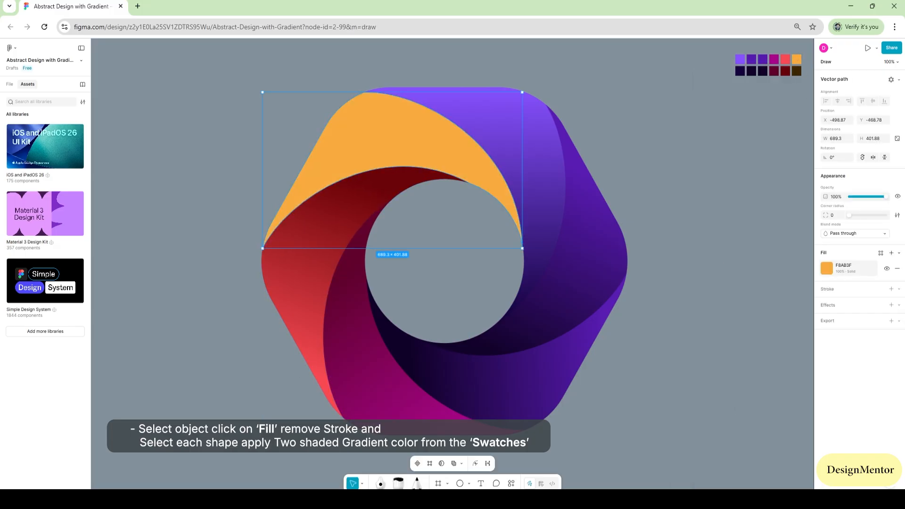
left_click(827, 268)
left_click(742, 284)
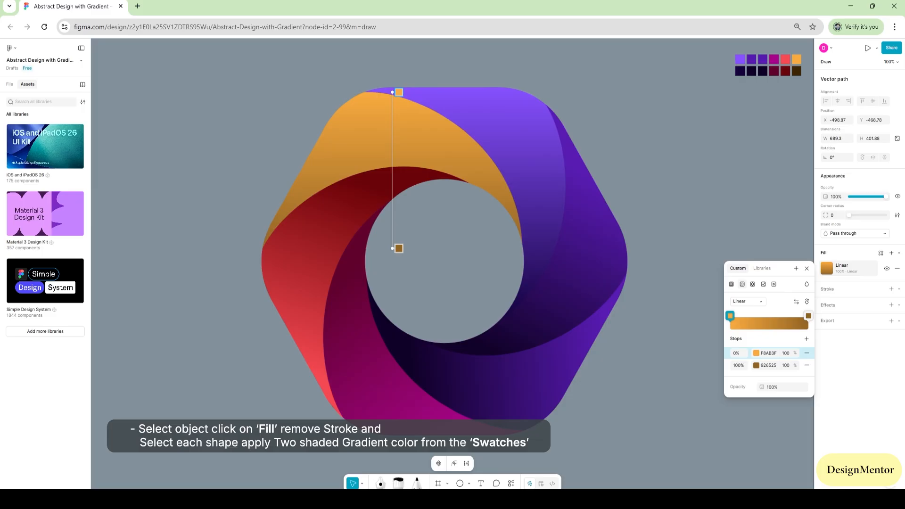
Sample the swatches to set the orange gradient's 0% stop to F8AB3F and its 100% stop to 3D2502
left_click(730, 316)
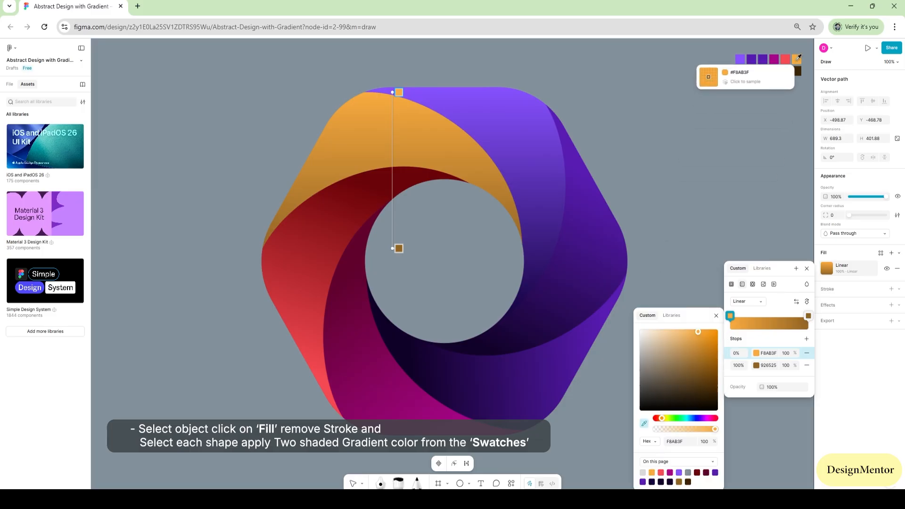
left_click(399, 248)
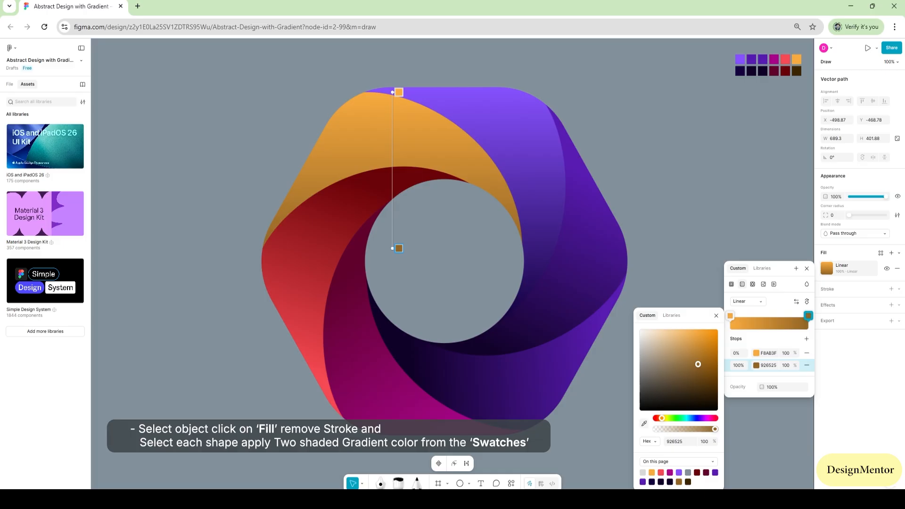
left_click(644, 423)
left_click(797, 71)
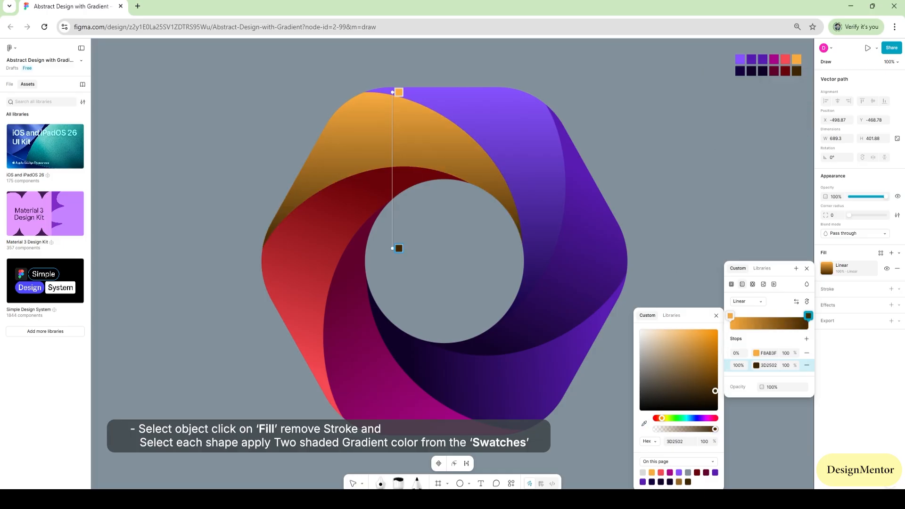
Run the orange gradient nearly horizontally, from its light end at the hexagon's upper-left edge to its dark end above-right of the inner circle
left_click_drag(394, 92, 283, 196)
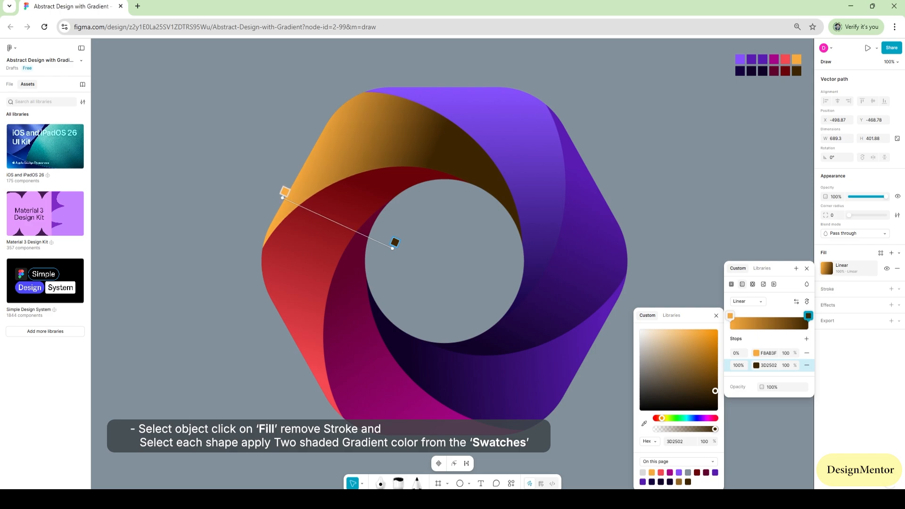
left_click_drag(395, 242, 501, 175)
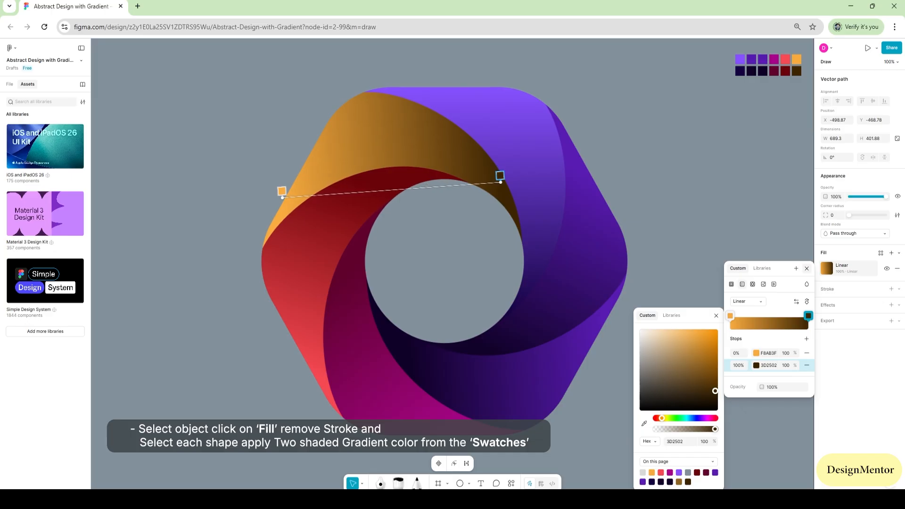
key("Escape")
key("Escape")
key("Escape")
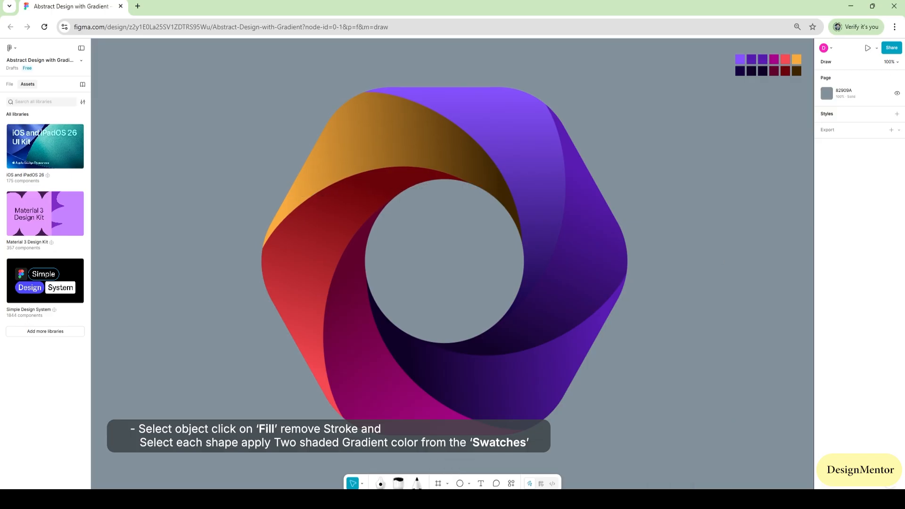